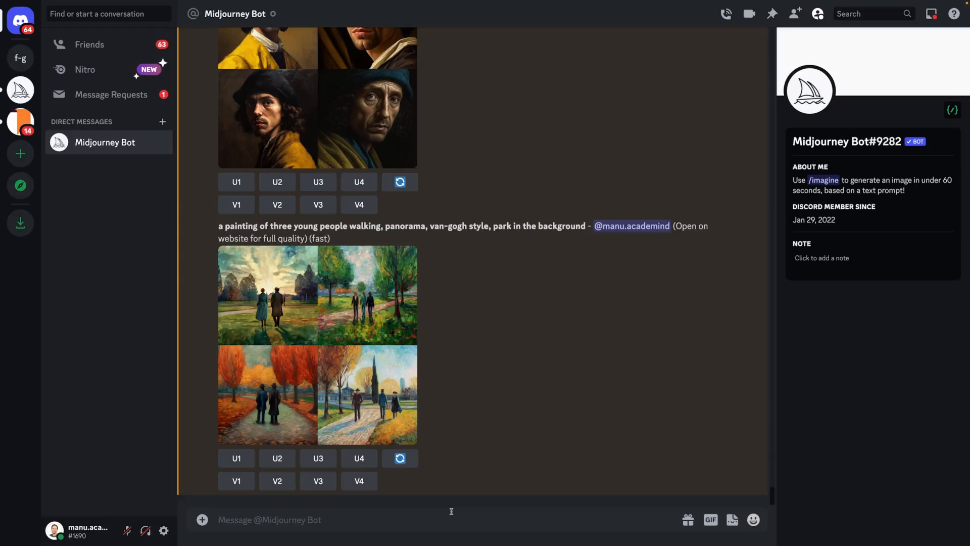
Generate images with the /imagine prompt "a photo of two women talking to each other in the street, mid-range, kill bill style, city in the background".
type("/i")
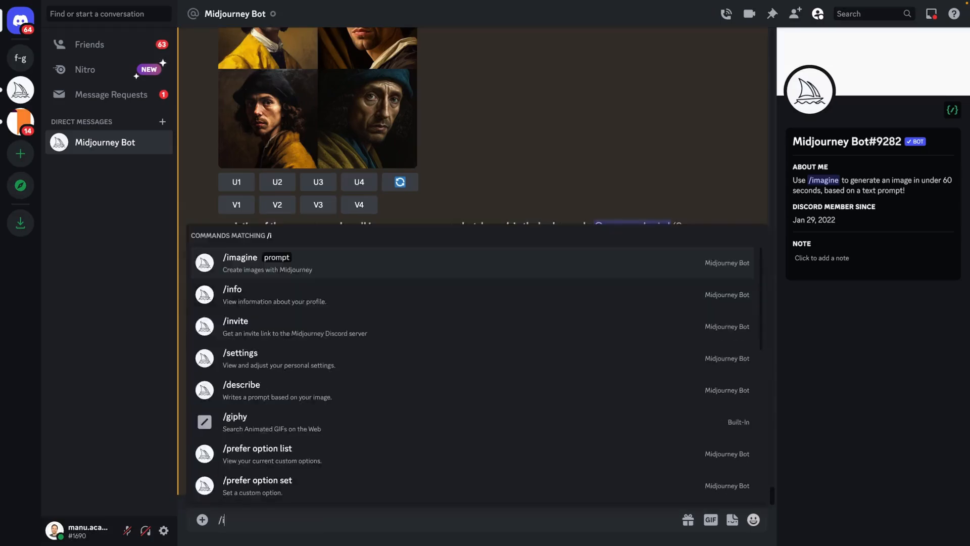
key("Tab")
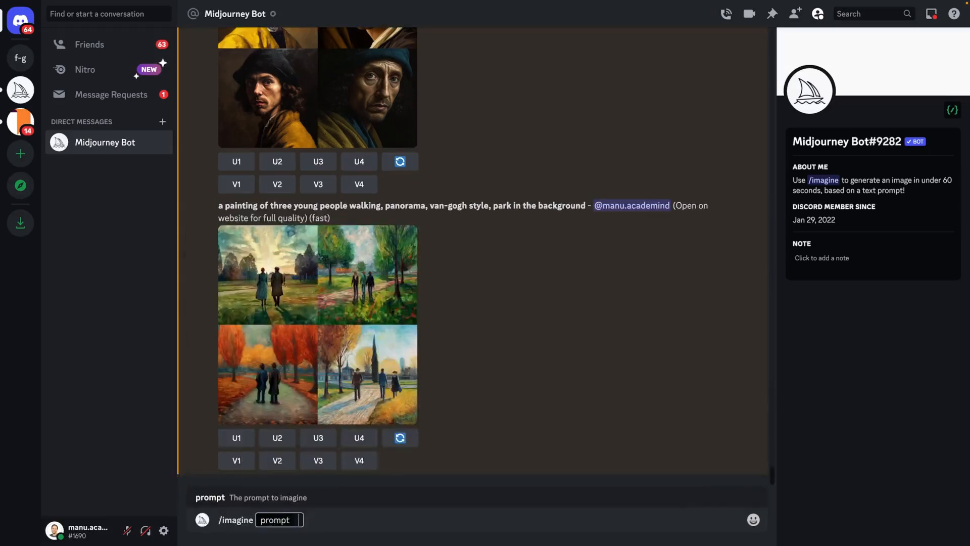
type("a photo of two women talking to each other in the street, mid-range, kill bill style, city in the background")
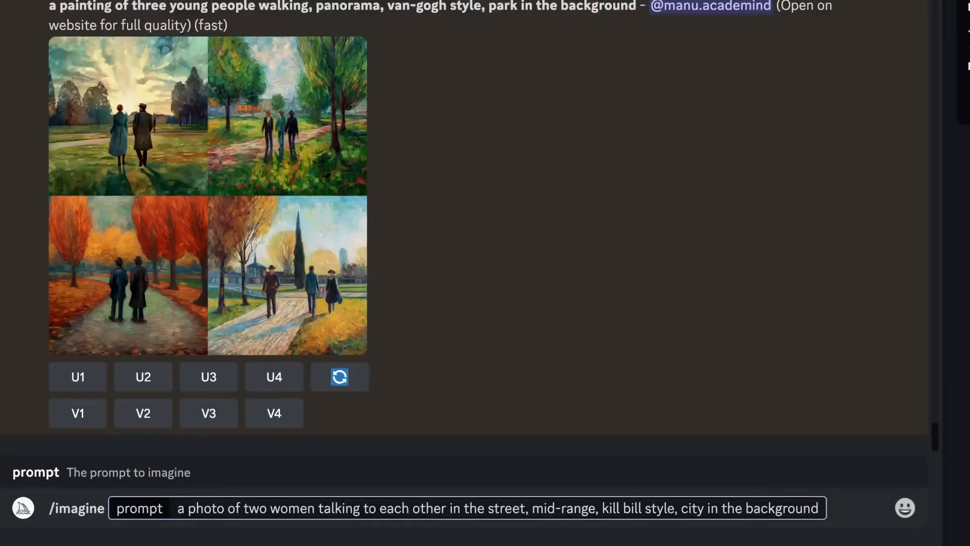
left_click_drag(224, 509, 161, 513)
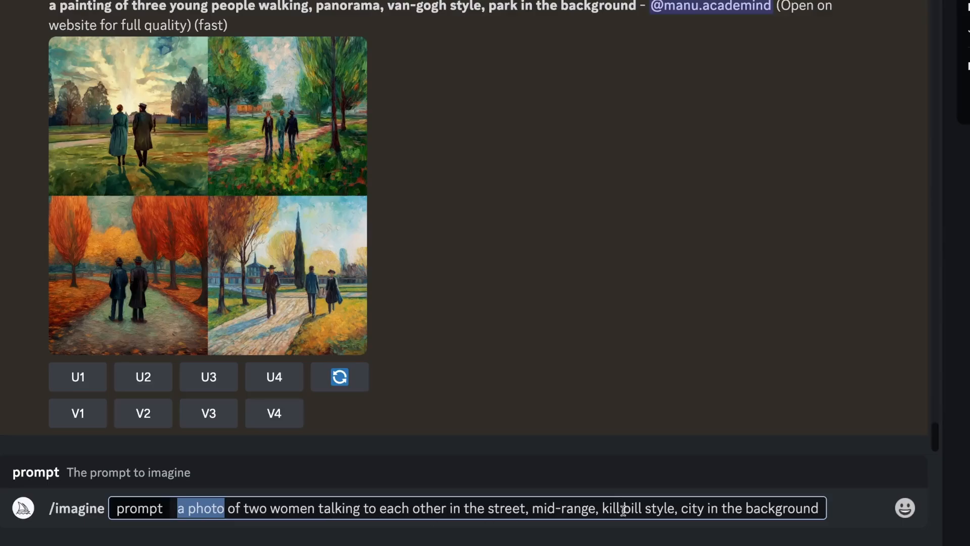
left_click_drag(602, 509, 683, 508)
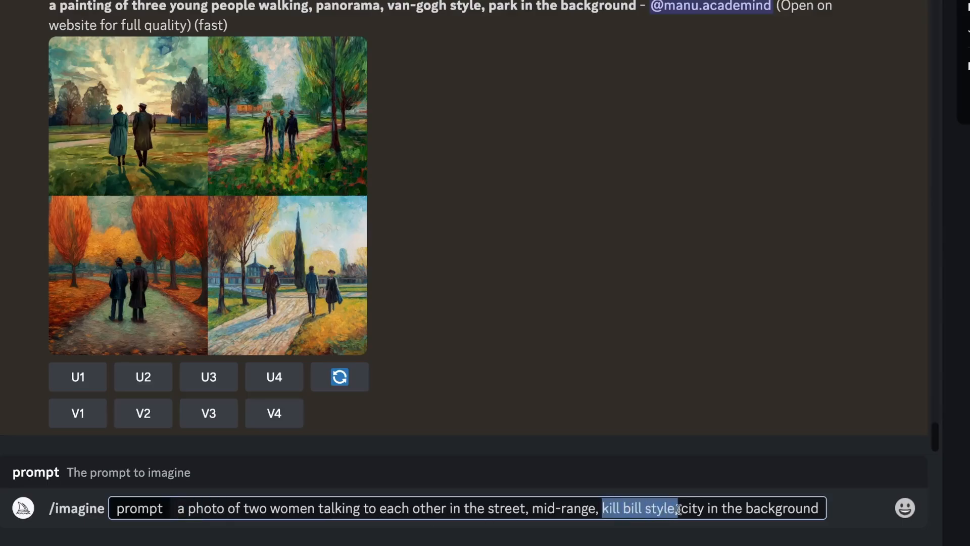
left_click(692, 508)
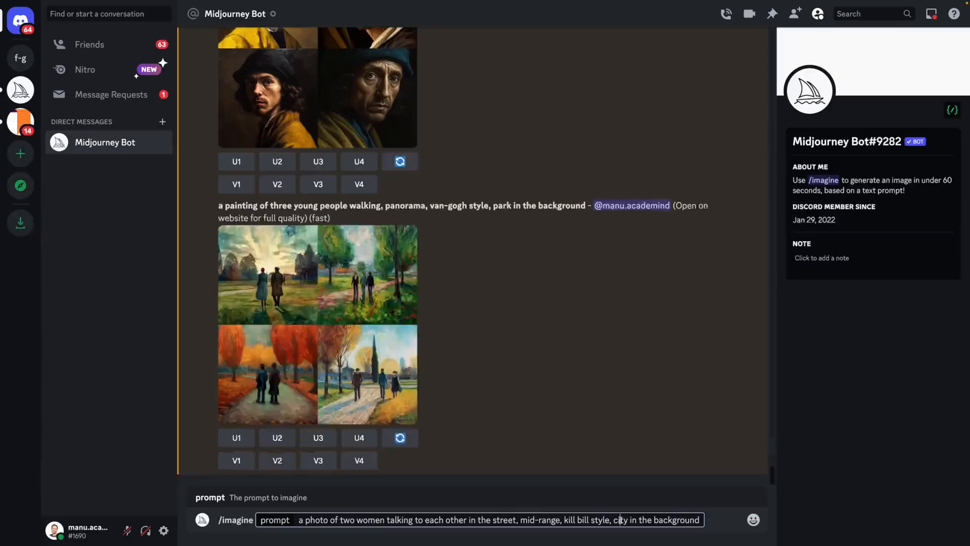
key("Return")
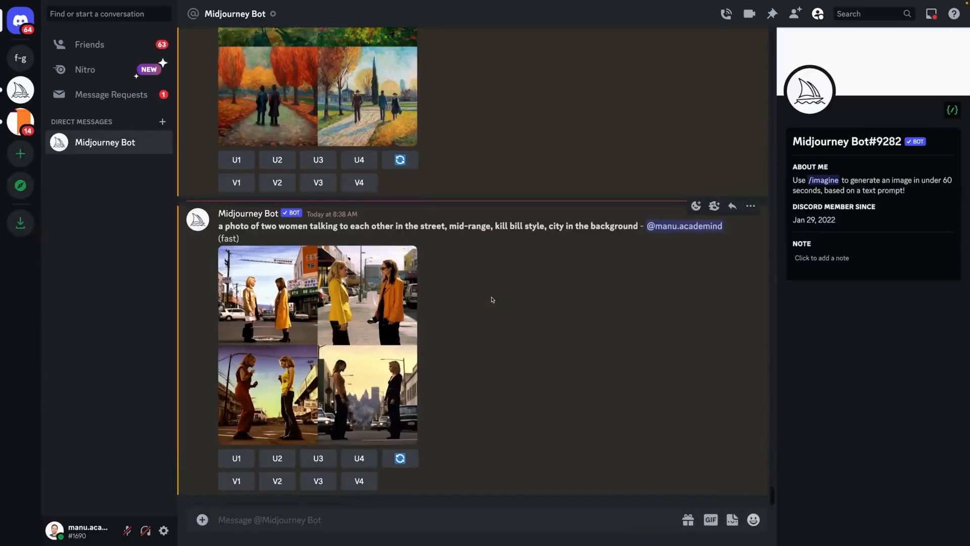
Open the generated image grid of the two women in the browser, examine all four images at full size, and return to the chat.
left_click(382, 332)
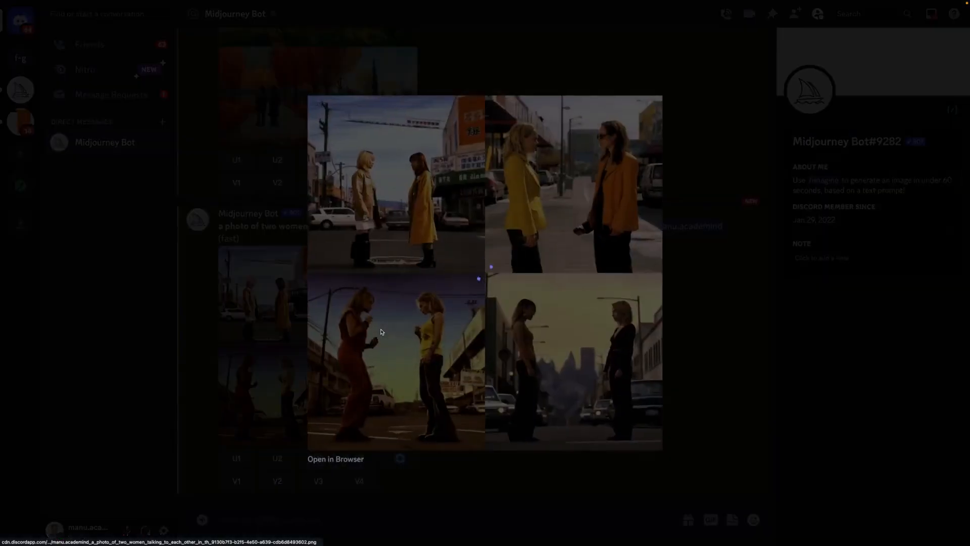
left_click(338, 460)
left_click(427, 228)
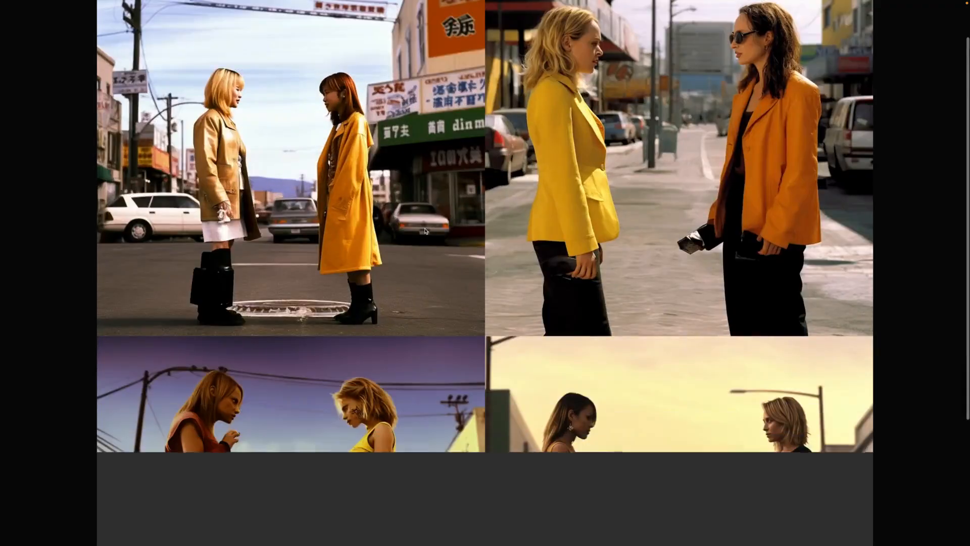
scroll(424, 229, "down", 5)
scroll(425, 229, "up", 5)
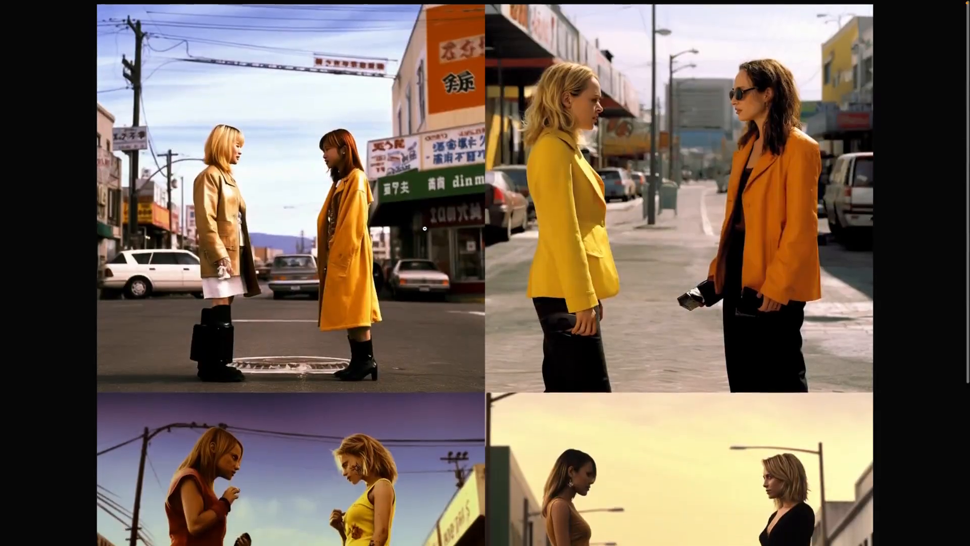
scroll(425, 228, "down", 5)
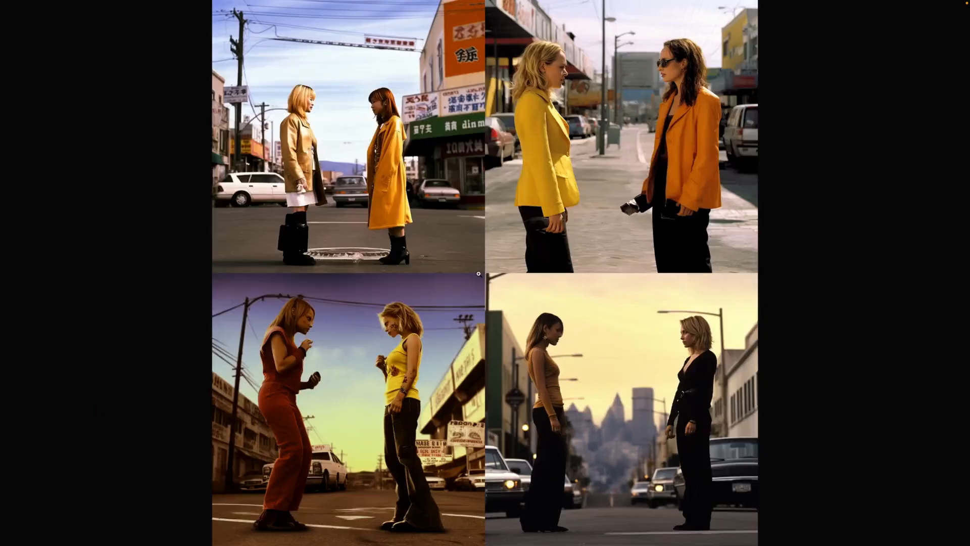
left_click(480, 268)
left_click(116, 91)
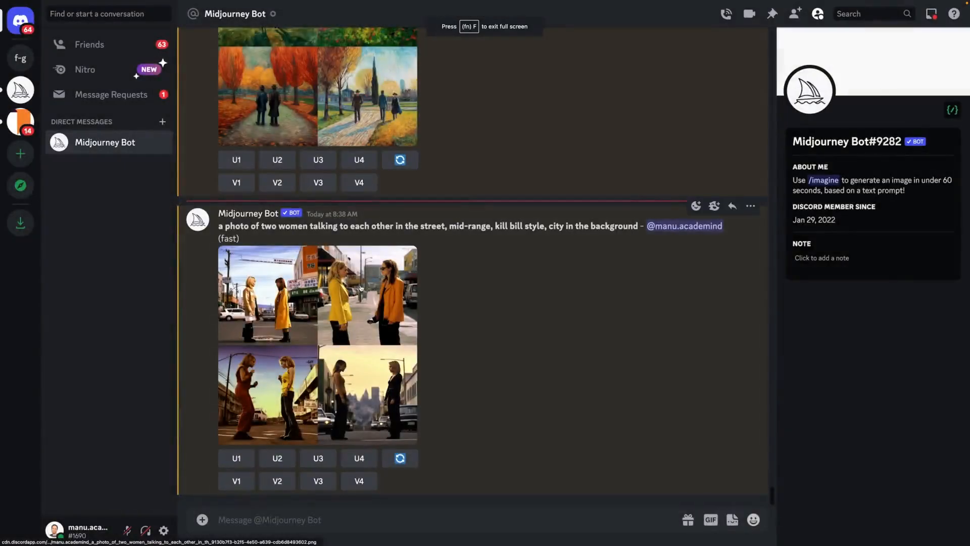
Generate images from the previous prompt without "a photo of", starting it at "two women talking to each other".
left_click_drag(247, 233, 218, 226)
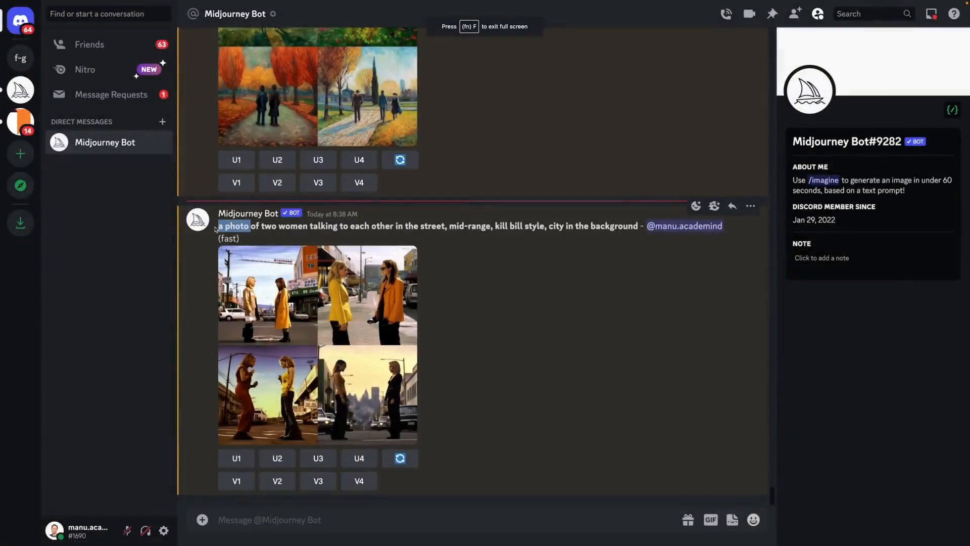
left_click(562, 244)
left_click_drag(639, 228, 260, 227)
key("ctrl+c")
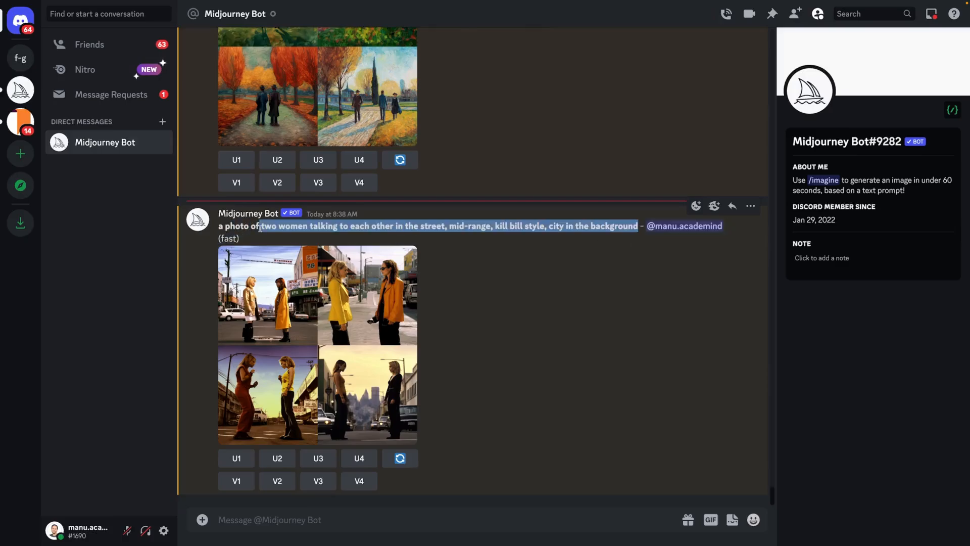
left_click(328, 518)
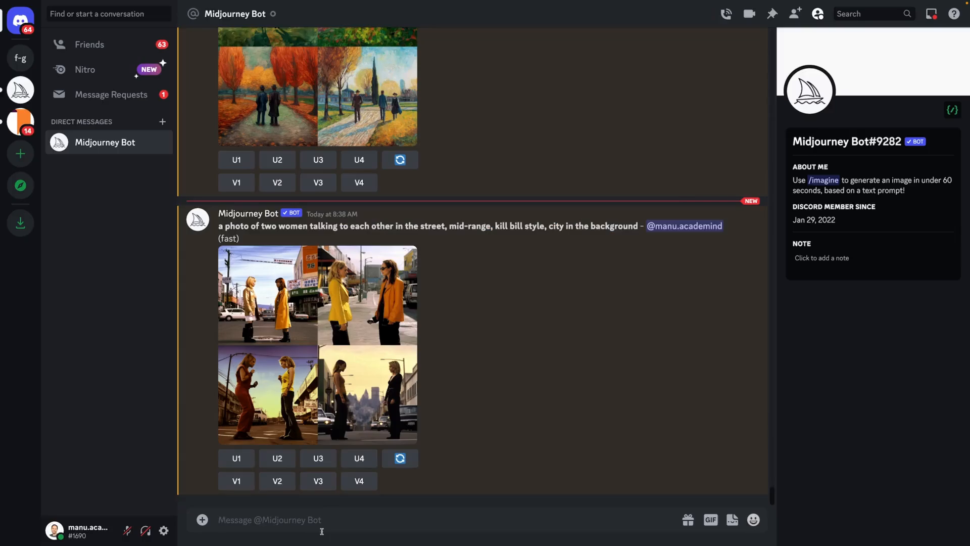
type("/im")
key("Tab")
key("ctrl+v")
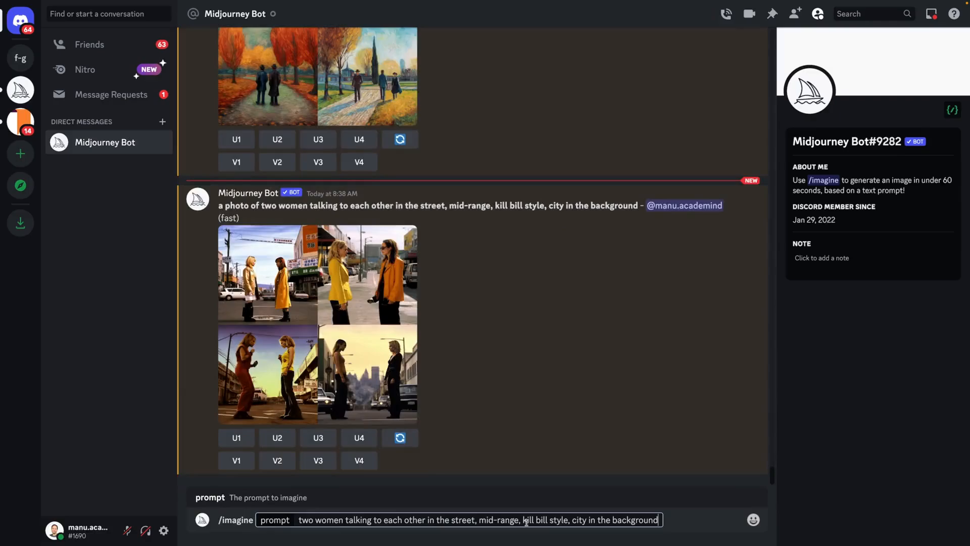
left_click_drag(522, 520, 568, 520)
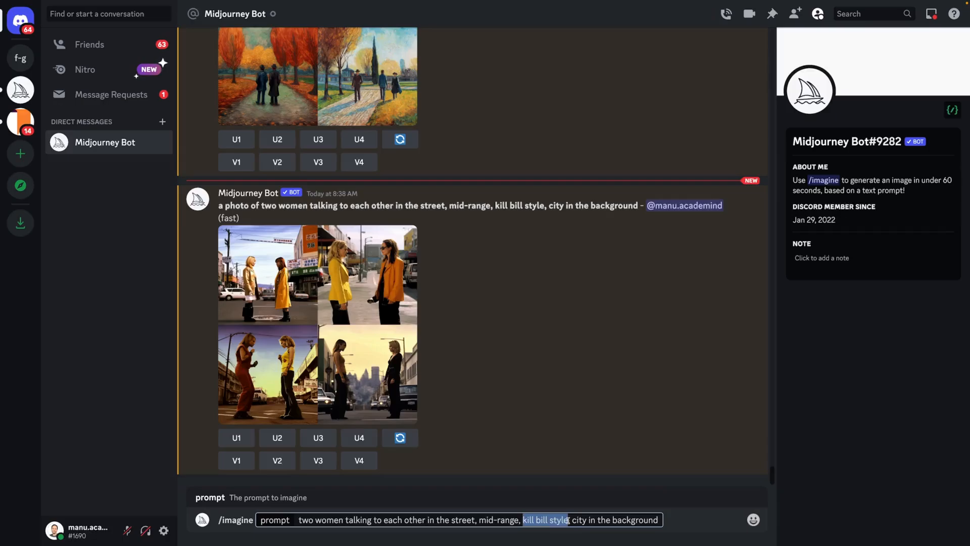
key("Return")
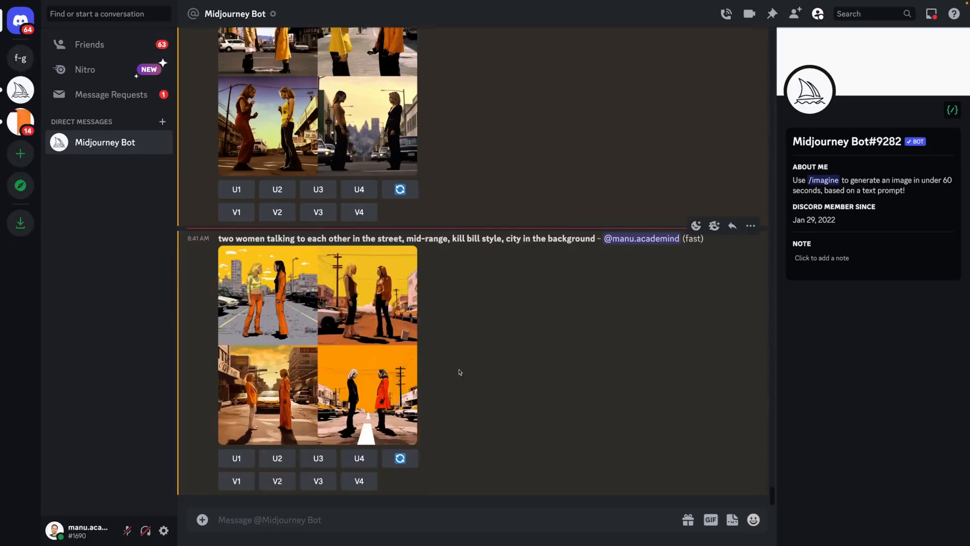
View the new image grid enlarged and compare it with the grid from the earlier photo prompt.
left_click(375, 385)
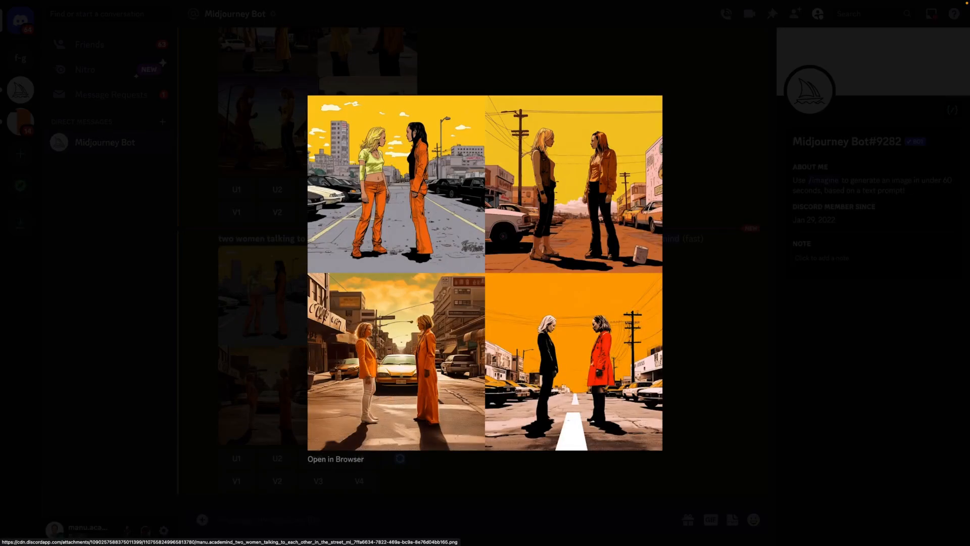
left_click(277, 364)
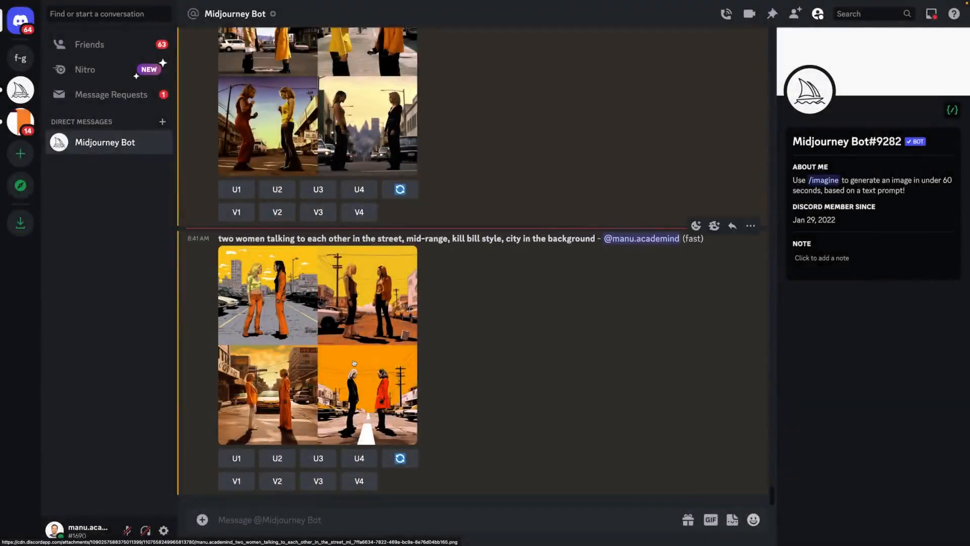
scroll(443, 359, "up", 2)
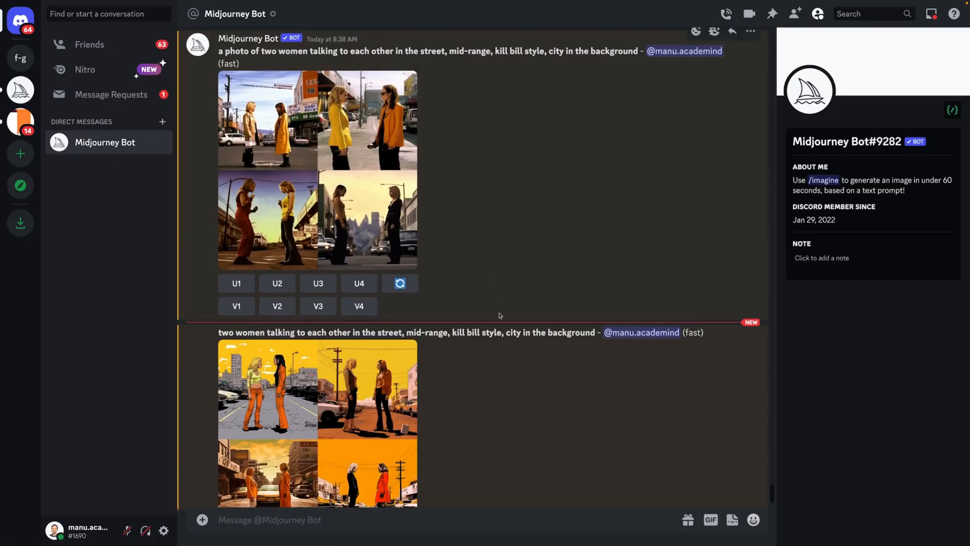
scroll(494, 350, "down", 2)
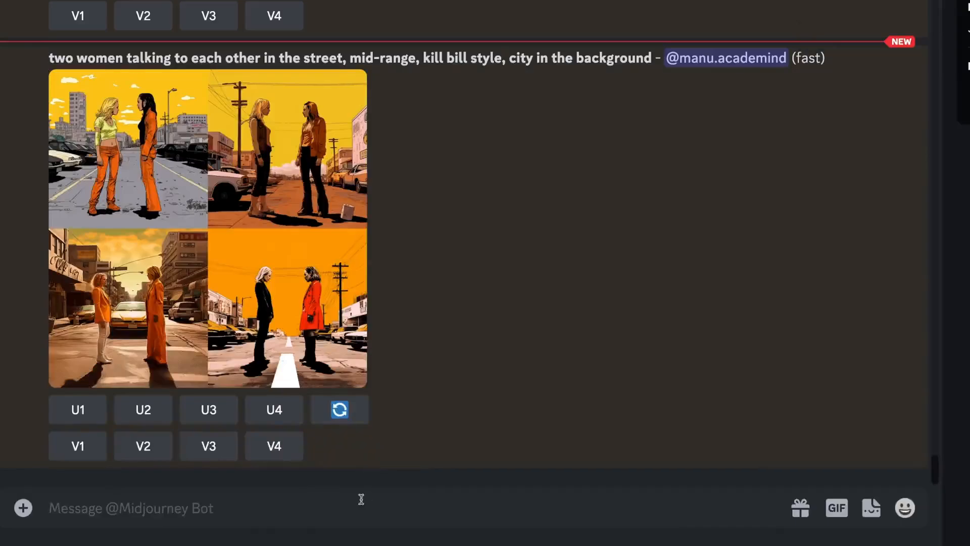
Generate images with the /imagine prompt "a film still of two men discussing with each other" and view the resulting grid enlarged.
left_click(411, 516)
type("/im")
key("Tab")
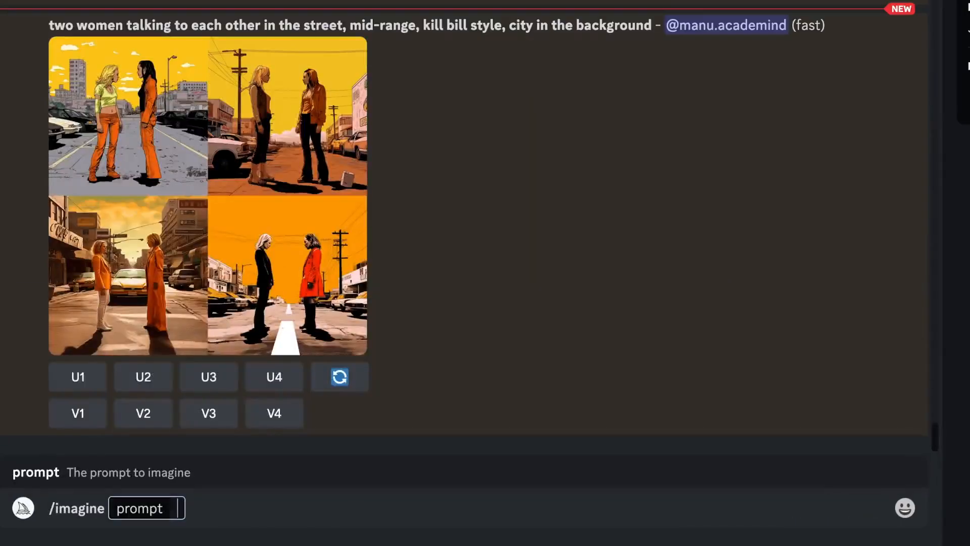
type("a film still")
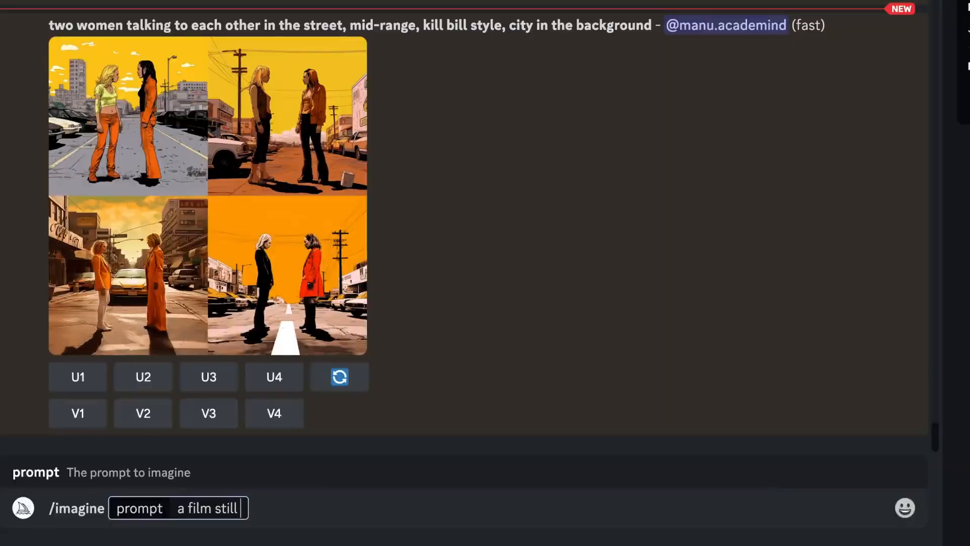
type("of two men discu")
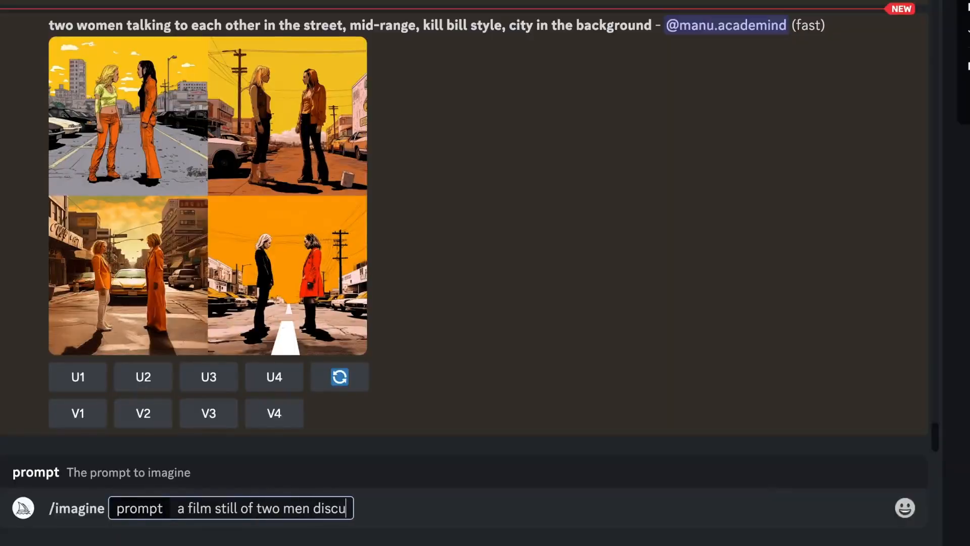
type("ssing with e")
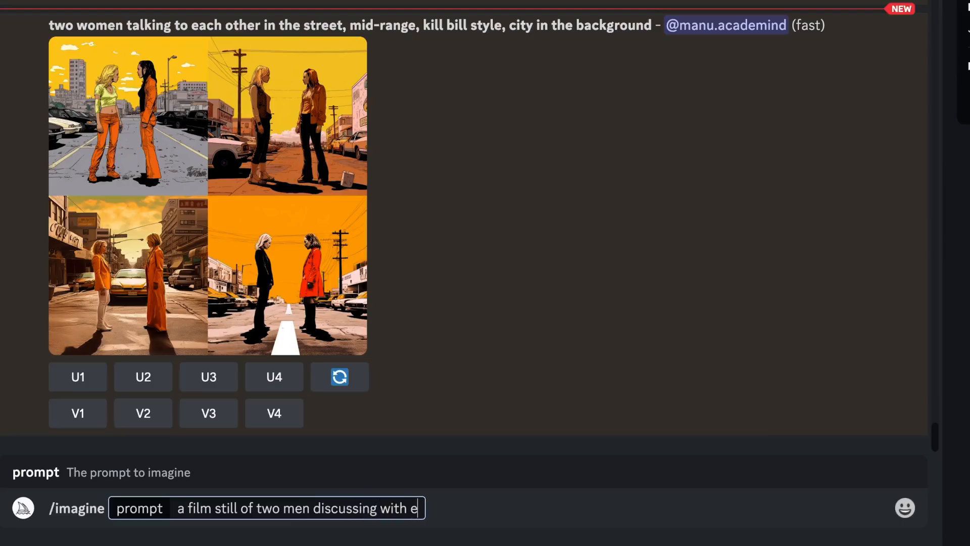
type("ach other")
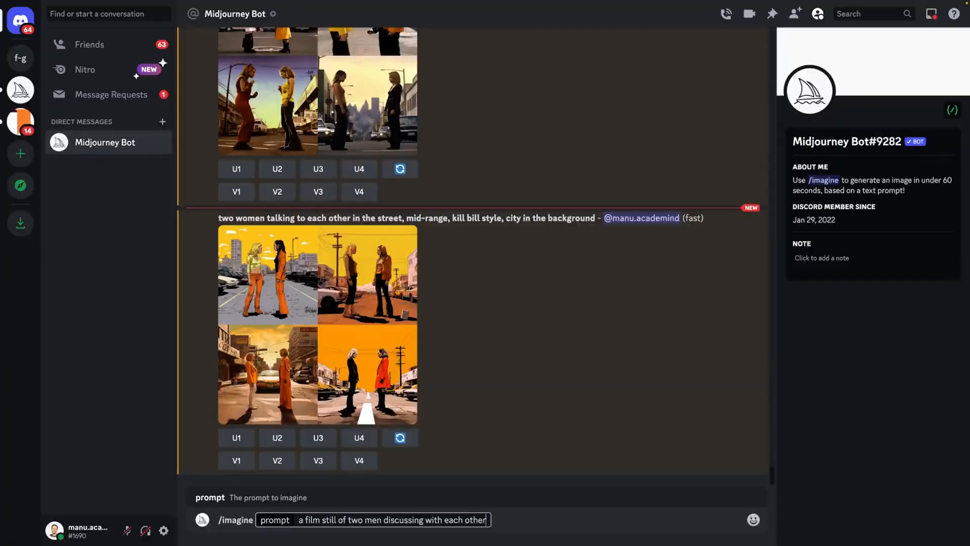
key("Return")
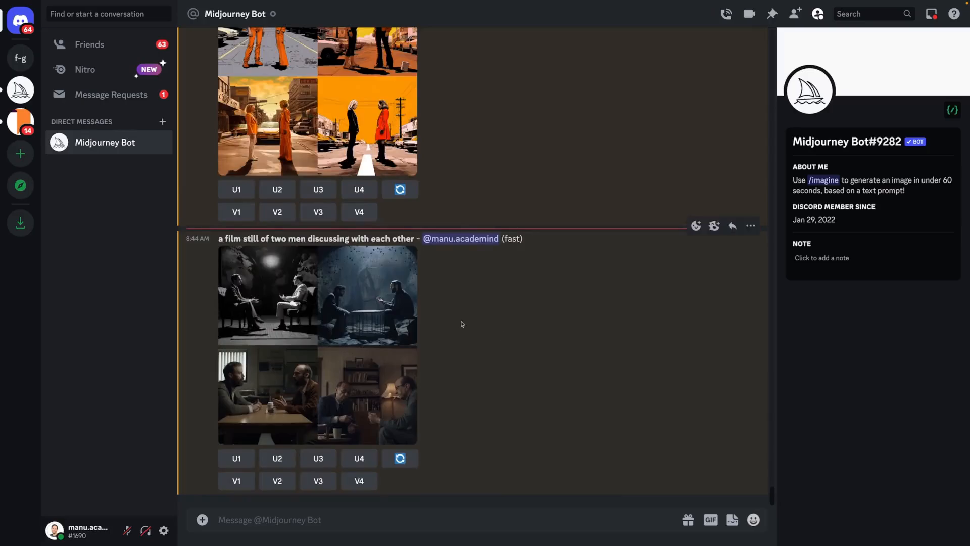
left_click(409, 336)
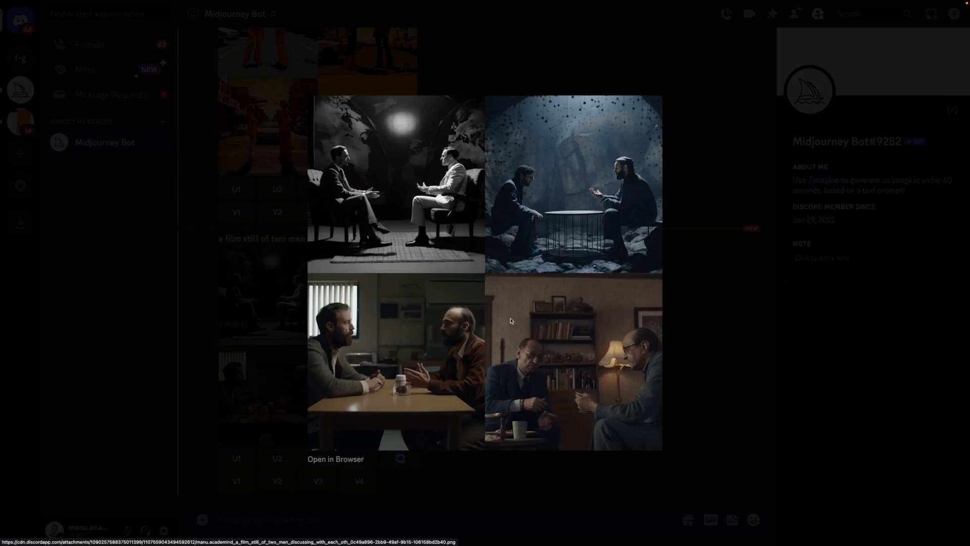
left_click(270, 307)
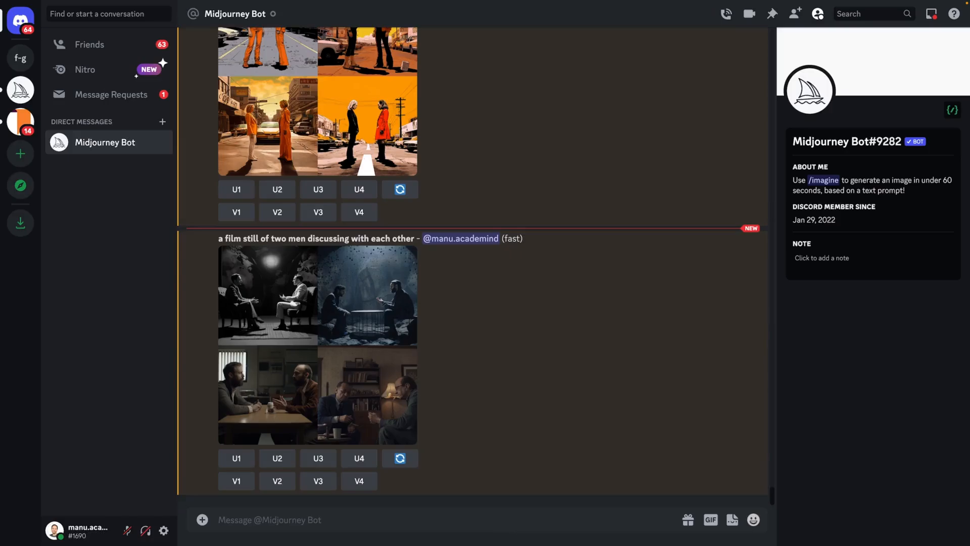
Paste "a film still of a man walking, panorama, matrix style, the city in the backround, night" as an /imagine prompt, removing the leading dash.
left_click(414, 521)
type("/im")
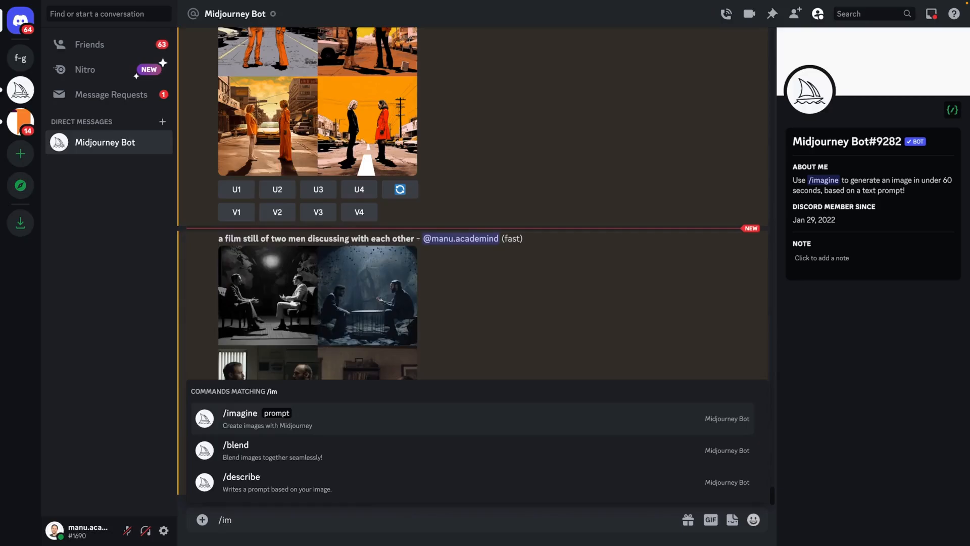
key("Return")
type("- a film still of a man walking, panorama, matrix style, the city in the backround, night")
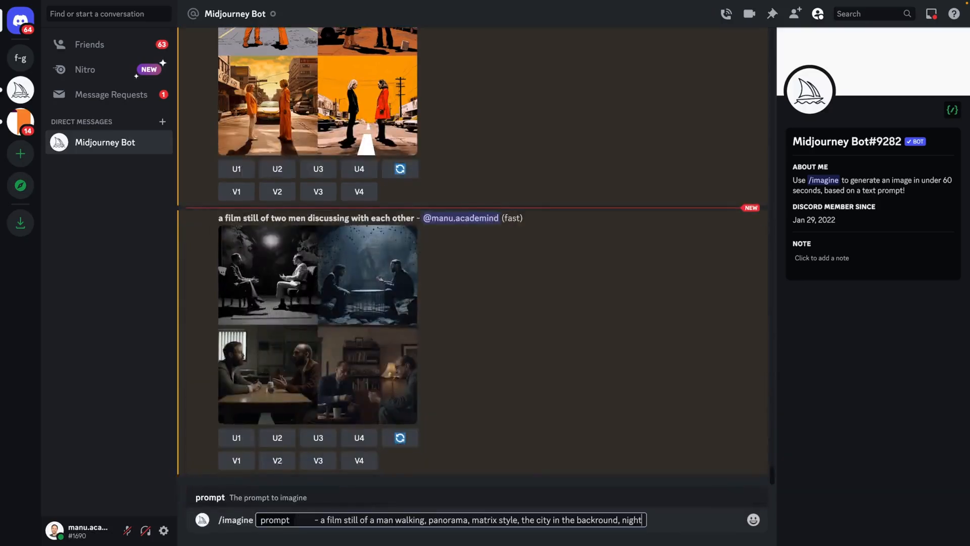
left_click(322, 520)
key("BackSpace")
key("BackSpace")
key("BackSpace")
key("BackSpace")
key("BackSpace")
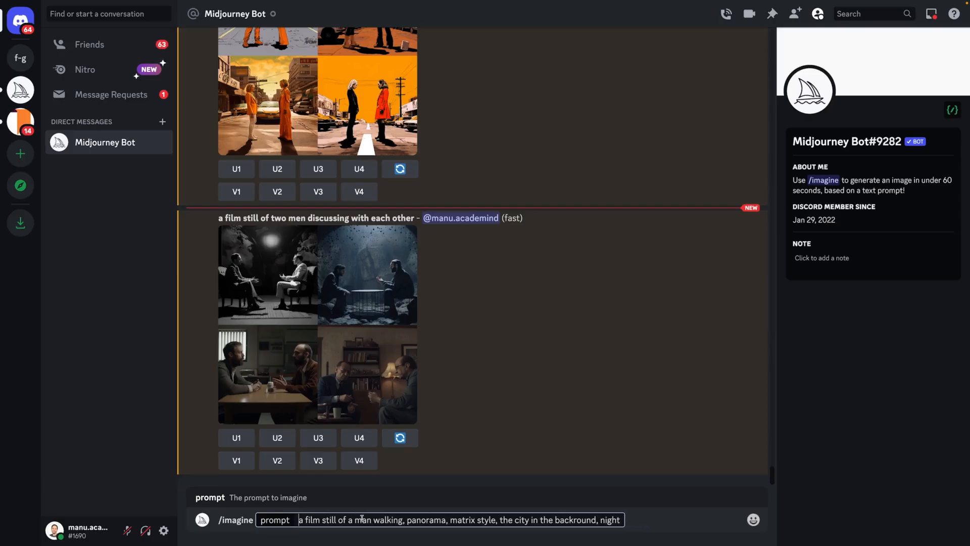
Review the medium, panorama and background parts of the prompt by highlighting them, and submit it to generate images.
left_click_drag(397, 521, 312, 521)
double_click(426, 519)
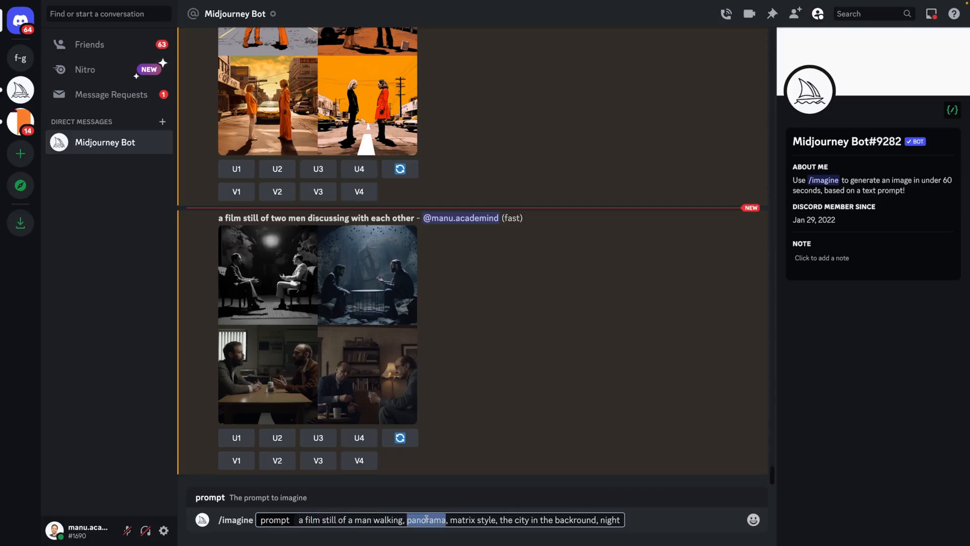
left_click_drag(507, 520, 623, 520)
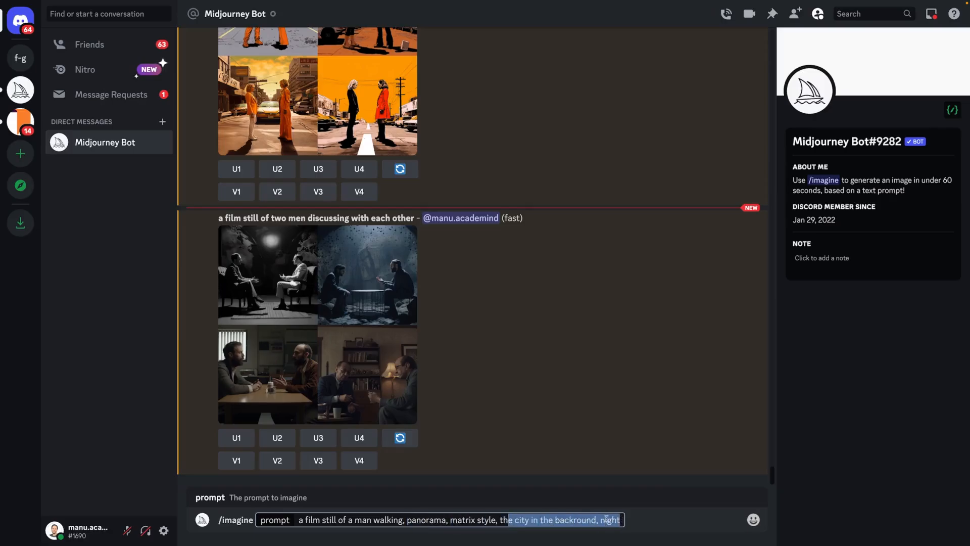
left_click(606, 518)
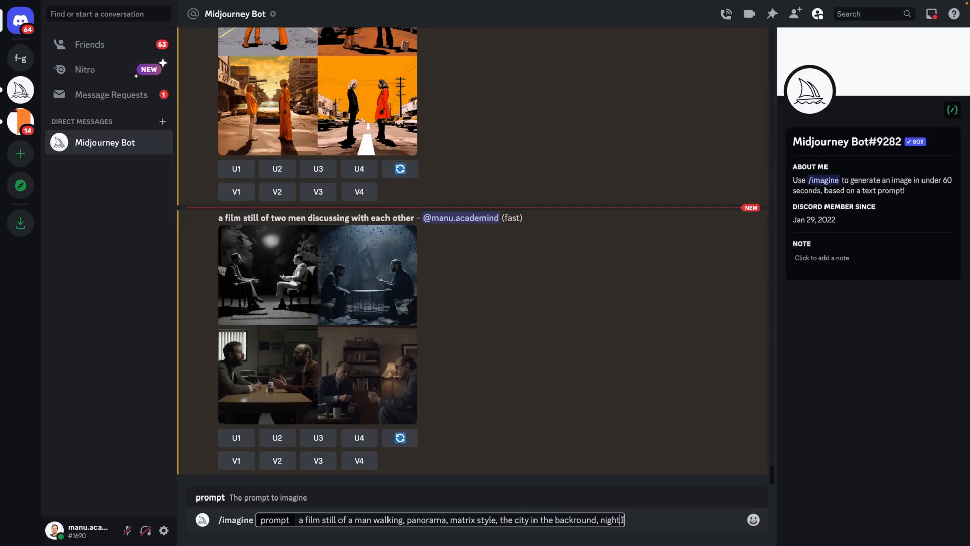
key("Return")
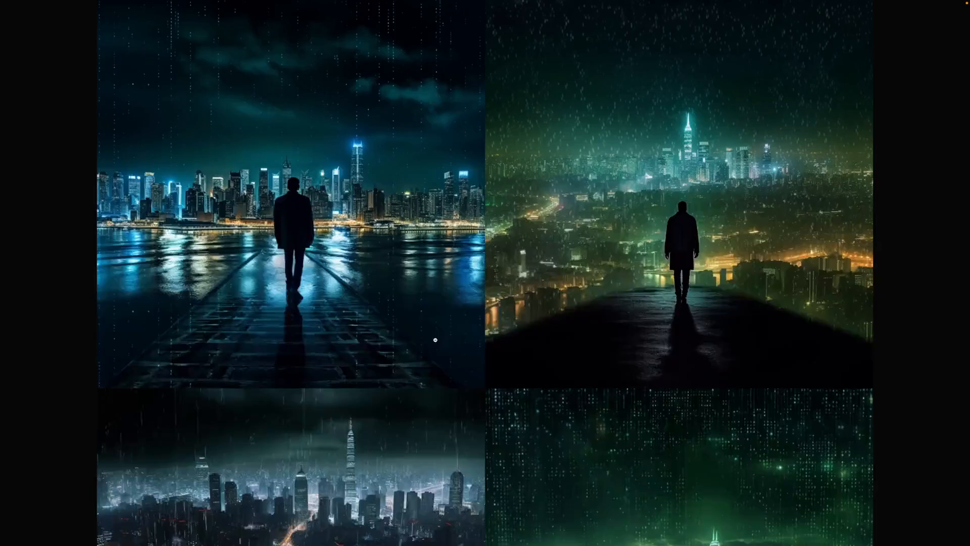
Examine all four images of the man in front of the night city at full size.
scroll(435, 340, "down", 3)
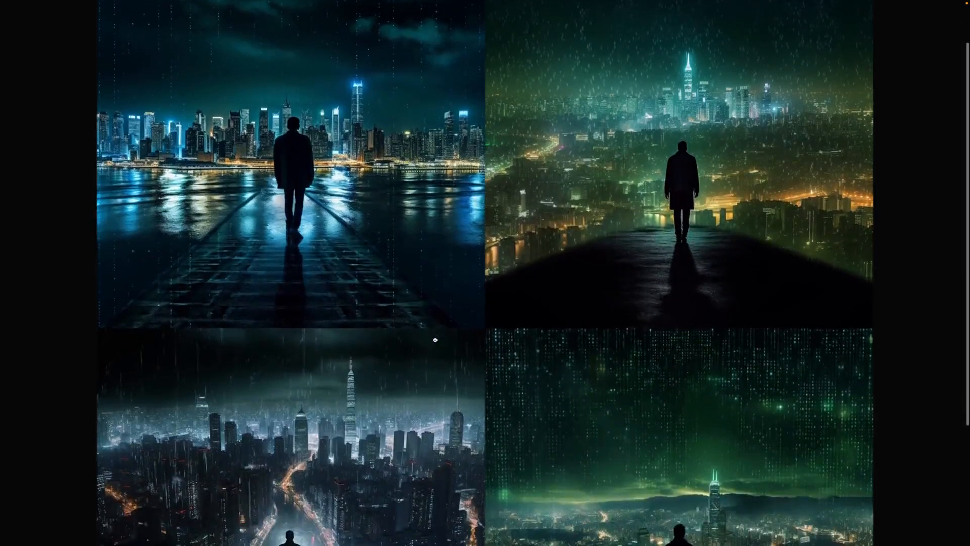
scroll(435, 339, "down", 1)
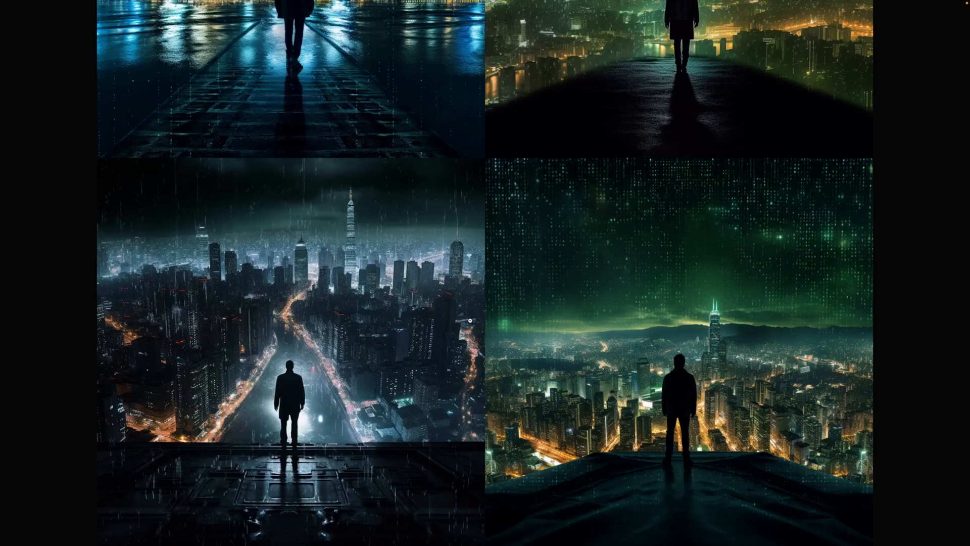
scroll(470, 320, "up", 4)
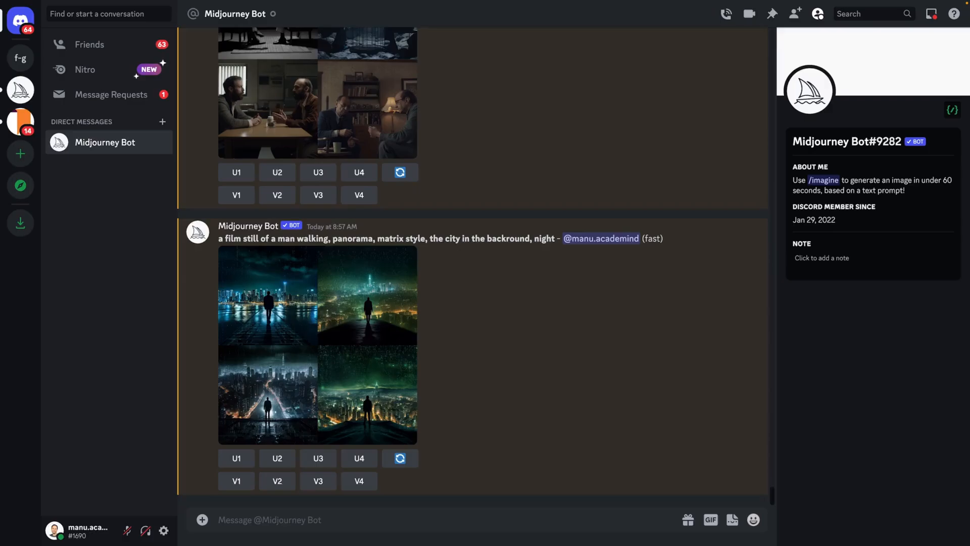
Generate images with the /imagine prompt "a film still of captain jack sparrow standing on a prirate boat, panorama, pirates of the caribbean style".
type("/imagine")
key("Return")
type("a film still of captain jack sparrow standing on a prirate boat, panorama, pirates of the caribbean style")
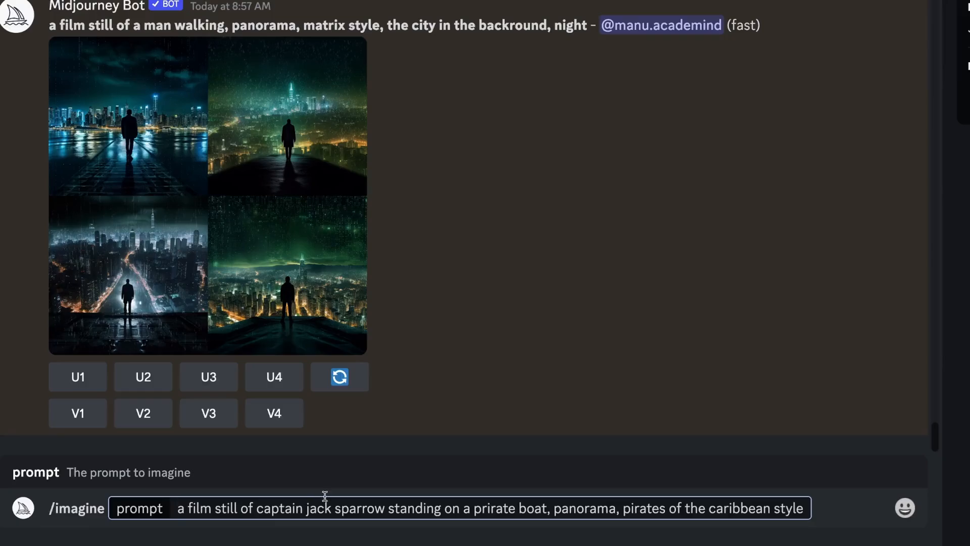
left_click_drag(263, 507, 502, 507)
left_click(531, 506)
left_click_drag(561, 507, 825, 507)
left_click(797, 508)
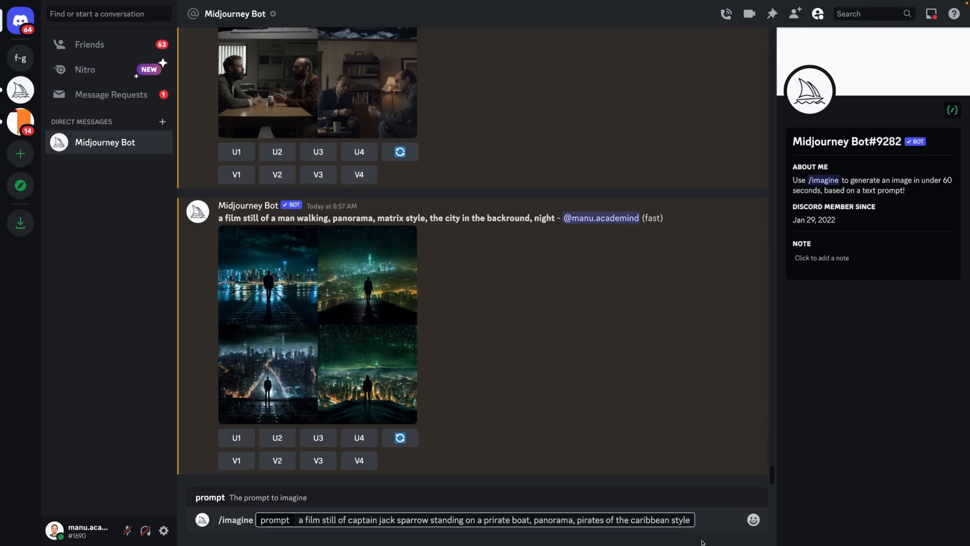
key("Return")
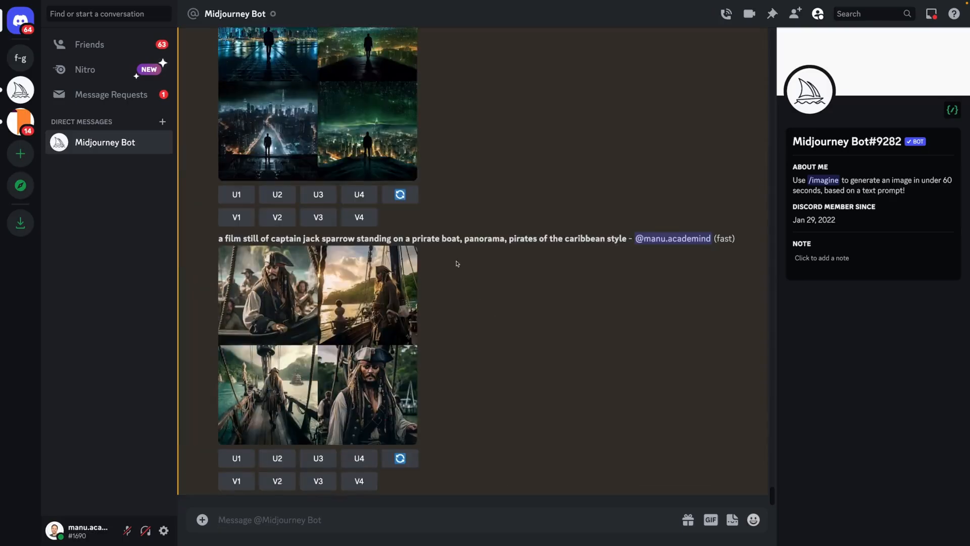
Highlight the misspelled word "prirate" in the posted pirate prompt.
double_click(430, 240)
left_click(429, 241)
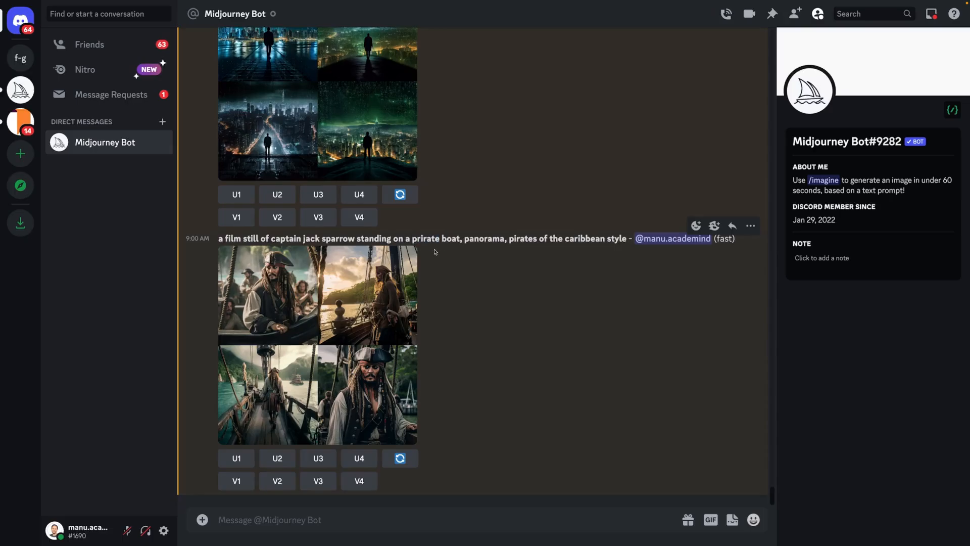
double_click(425, 237)
left_click(423, 237)
left_click_drag(412, 238, 441, 238)
Open the generated pirate image grid in the browser and examine all four images at full size.
left_click(378, 324)
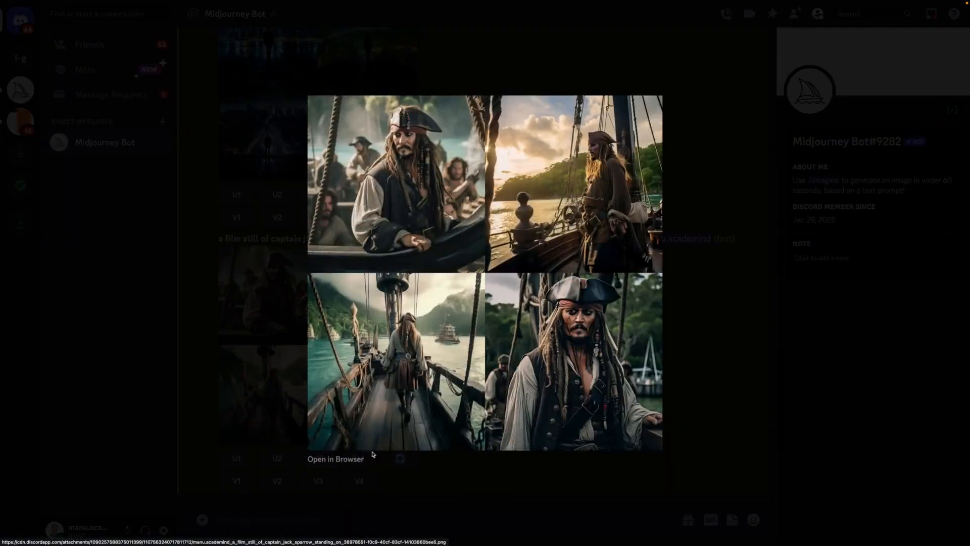
left_click(352, 464)
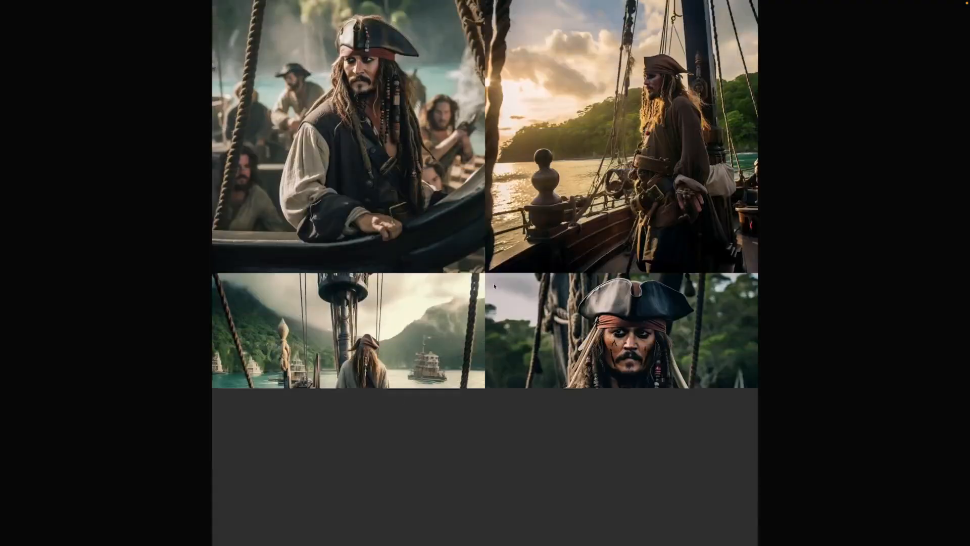
left_click(510, 282)
scroll(511, 282, "up", 3)
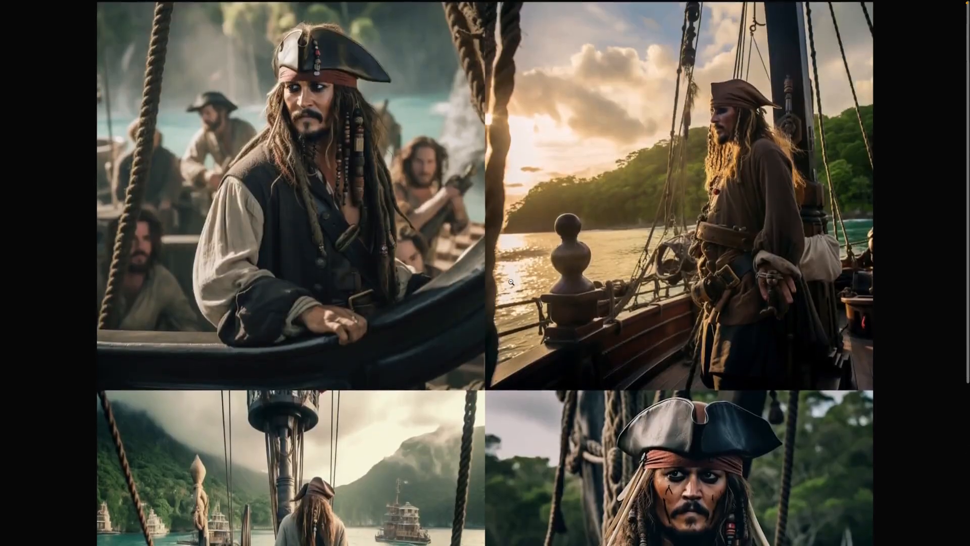
scroll(511, 282, "down", 5)
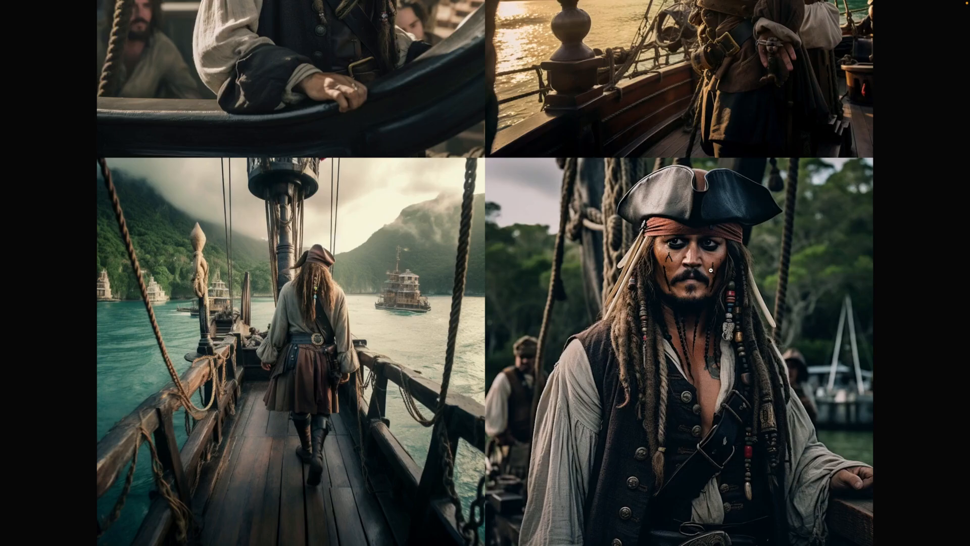
scroll(710, 270, "up", 5)
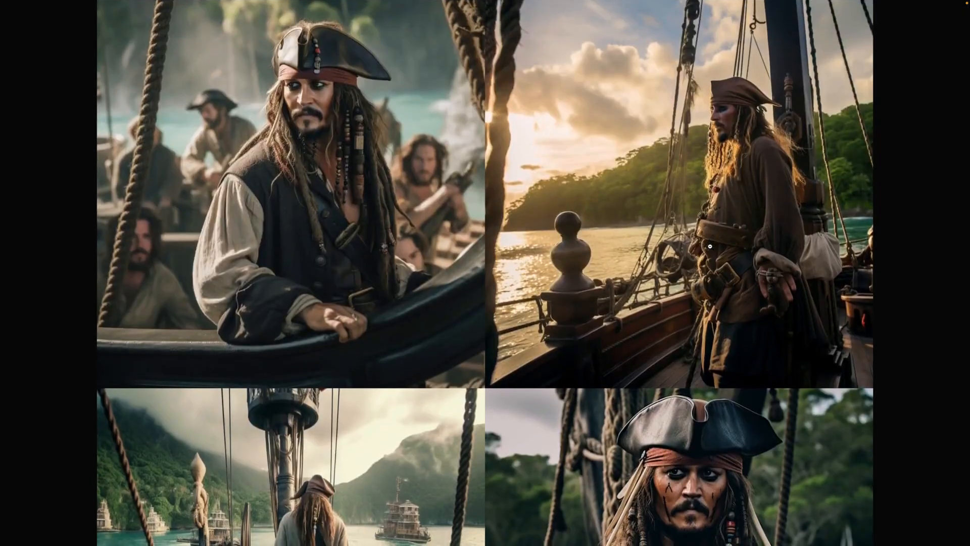
scroll(710, 246, "down", 5)
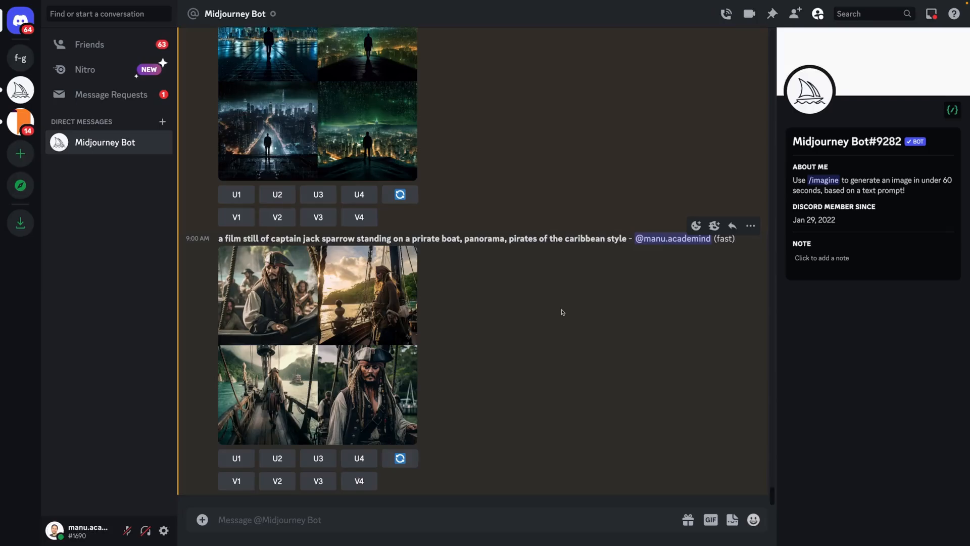
Reuse the posted pirate prompt in a new /imagine command, replacing the captain and boat description with "leonardo dicaprio".
left_click_drag(627, 239, 217, 253)
key("ctrl+c")
left_click(324, 518)
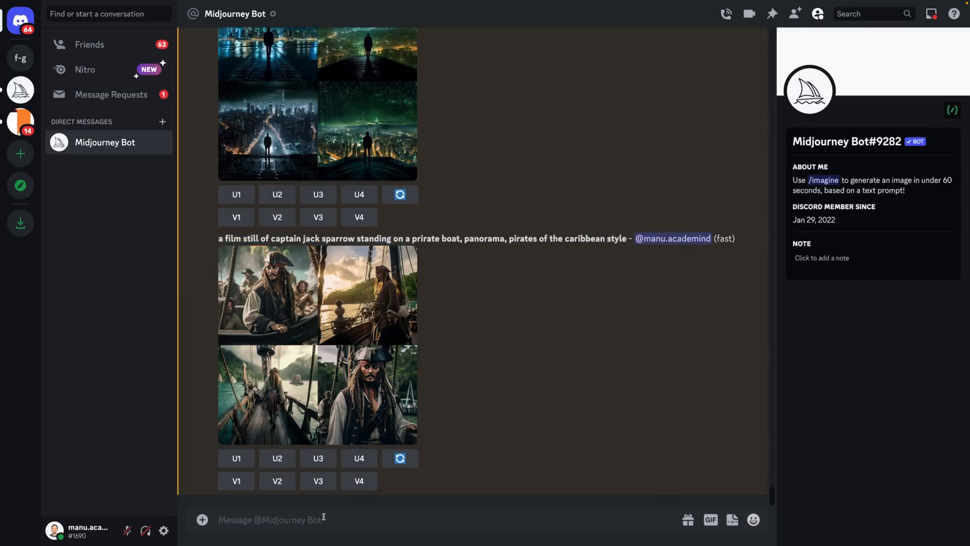
type("/imagine")
key("Tab")
key("ctrl+v")
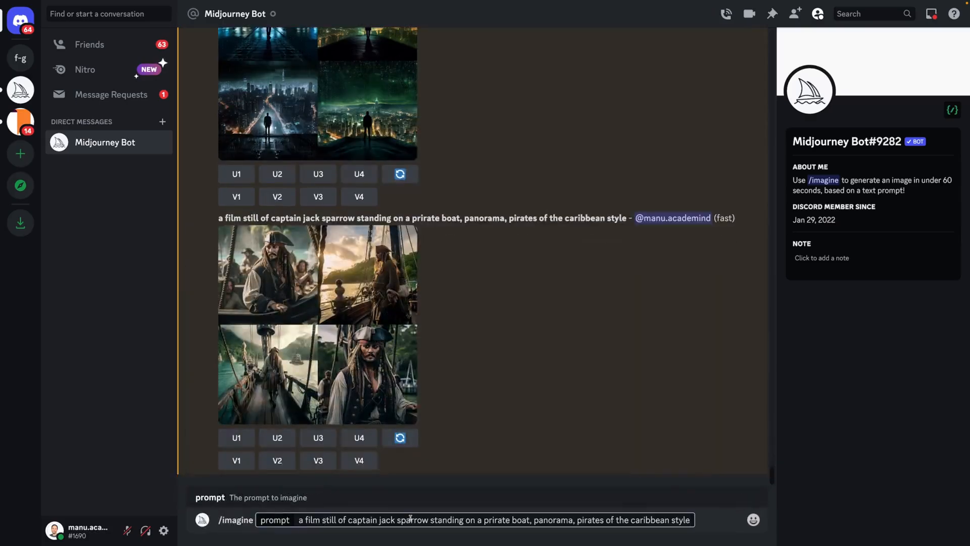
left_click_drag(348, 520, 529, 517)
key("BackSpace")
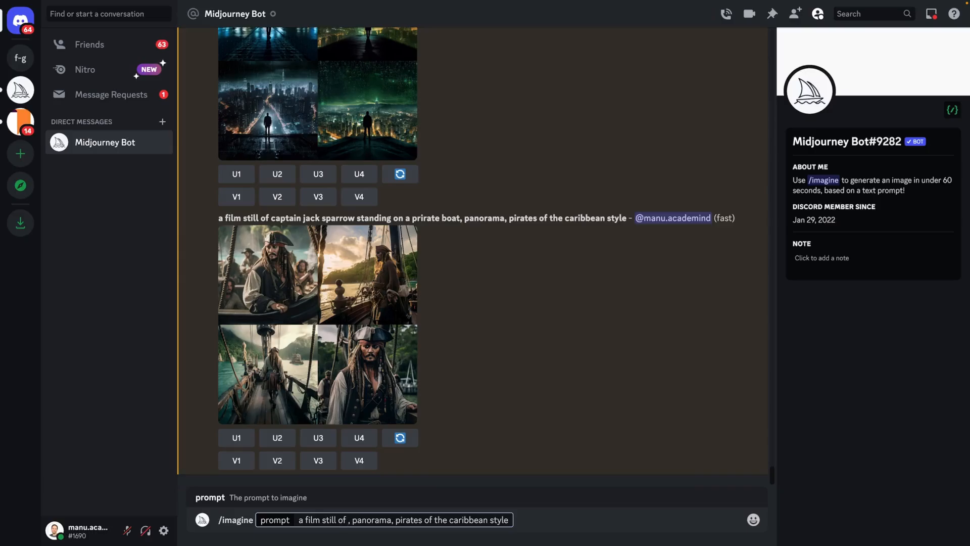
type("leonardo")
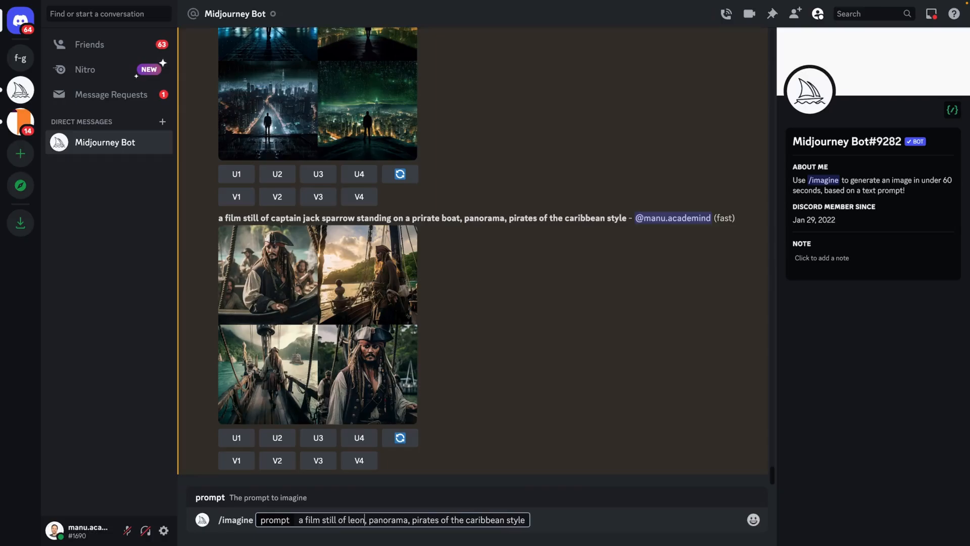
type(" dic")
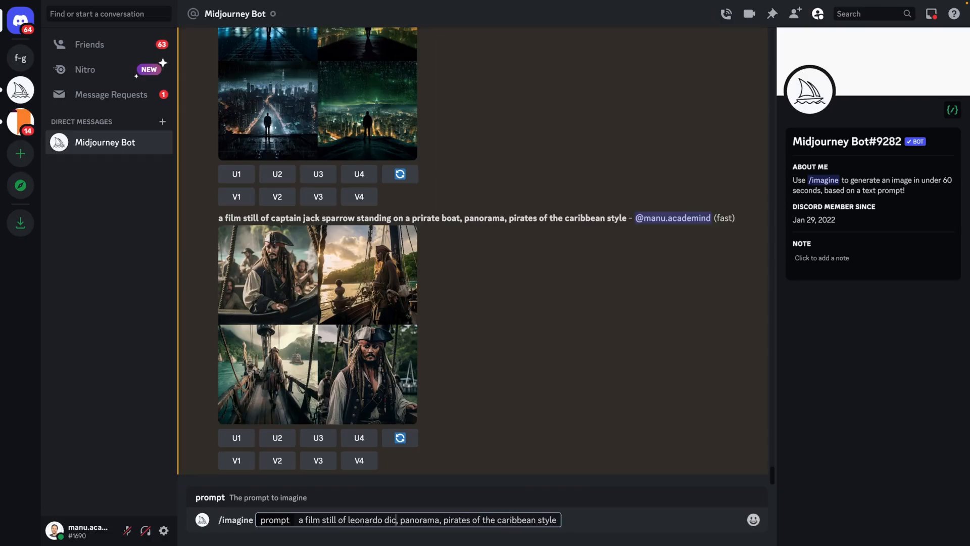
type("aprio")
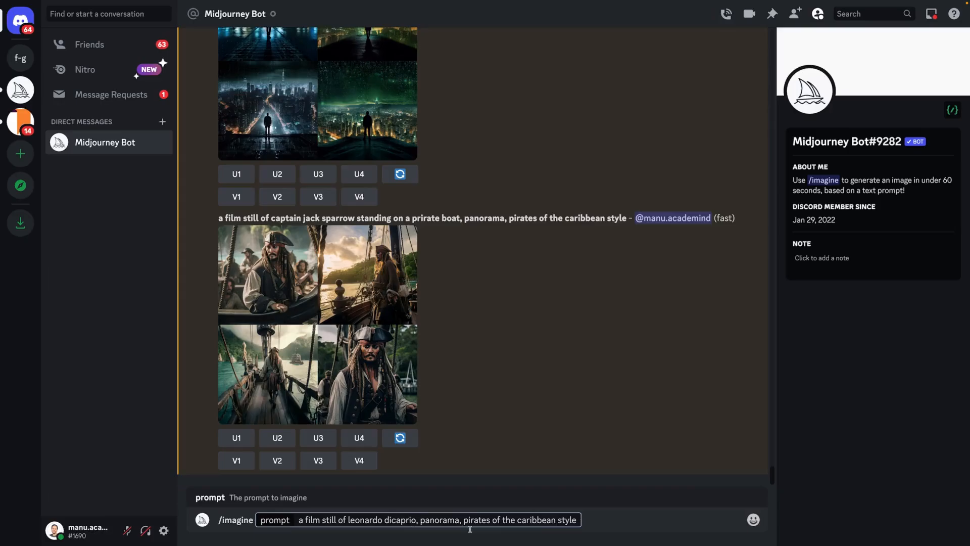
Replace "panorama" with "close-up" in the prompt and submit it to generate images.
double_click(454, 520)
type("clos")
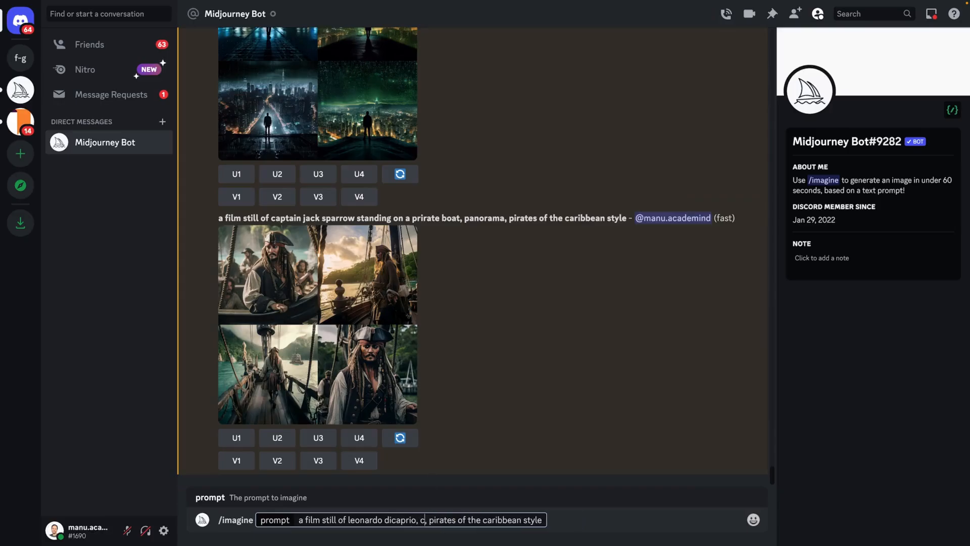
type("e-up")
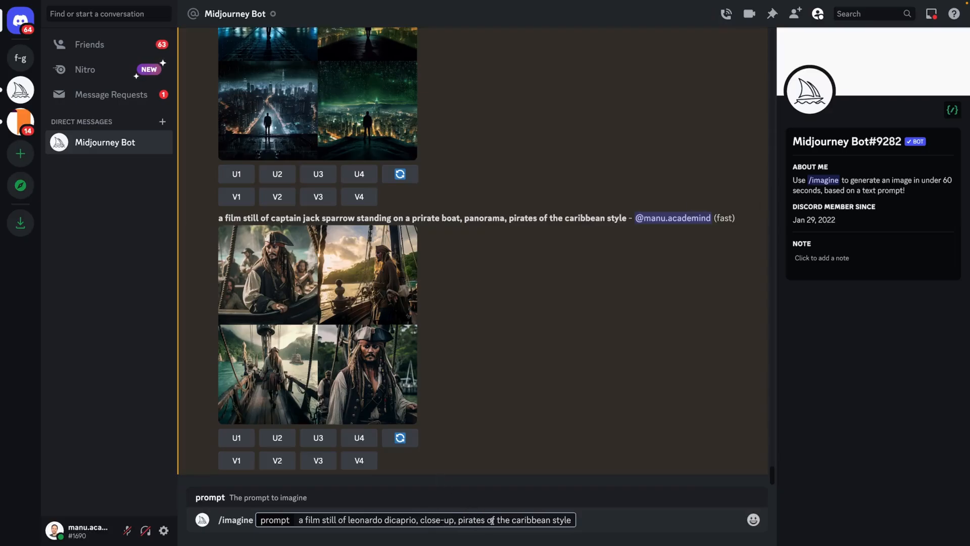
left_click(536, 520)
key("Return")
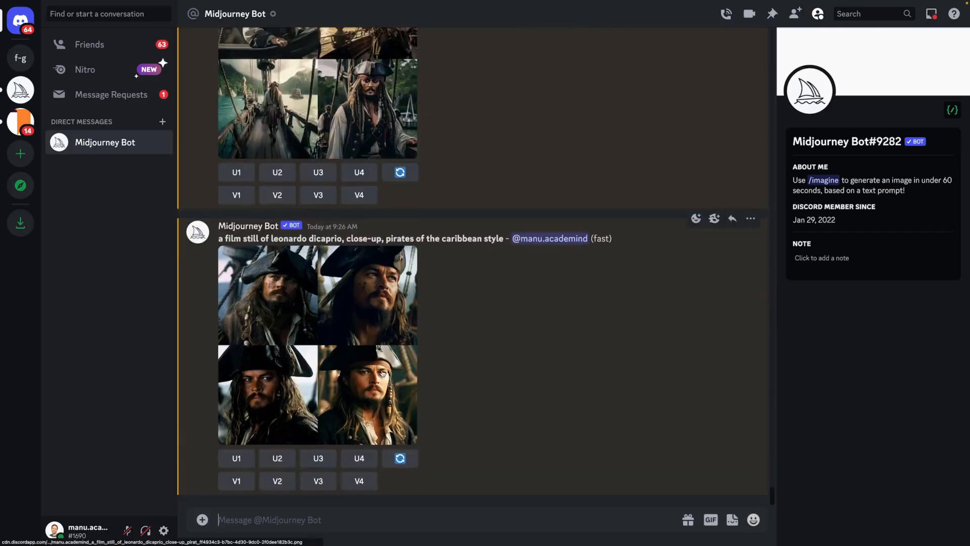
Open the close-up image grid in the browser, examine all four portraits at full size, and return to the chat.
left_click(336, 424)
left_click(335, 459)
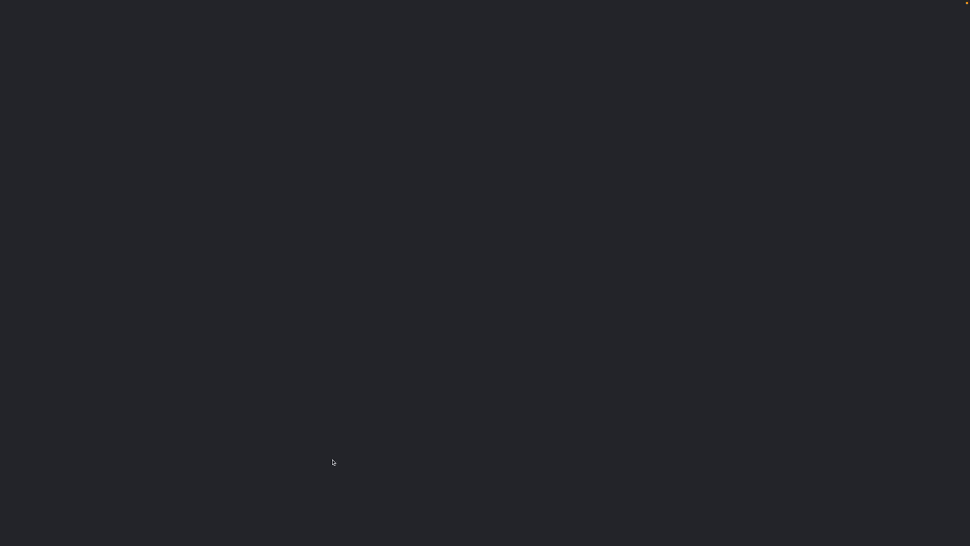
left_click(465, 253)
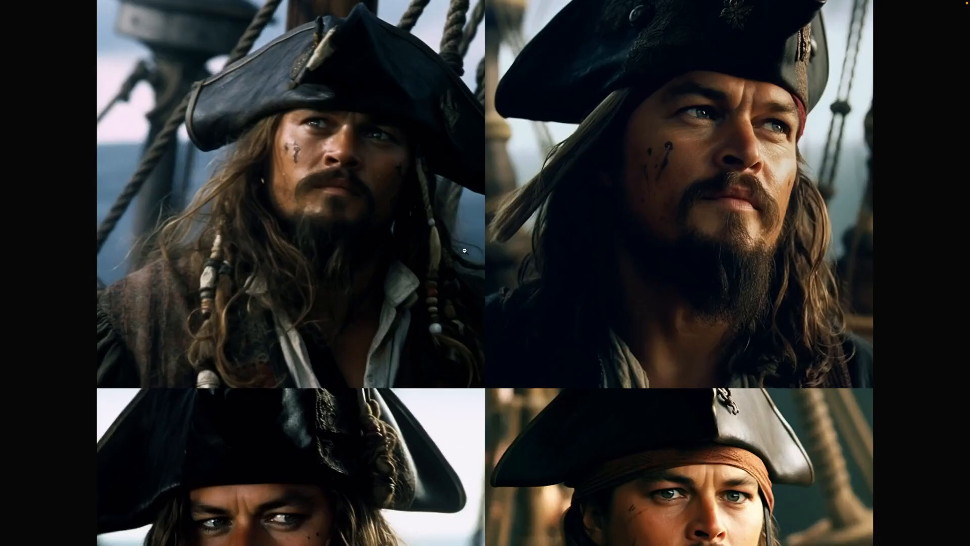
scroll(464, 250, "down", 5)
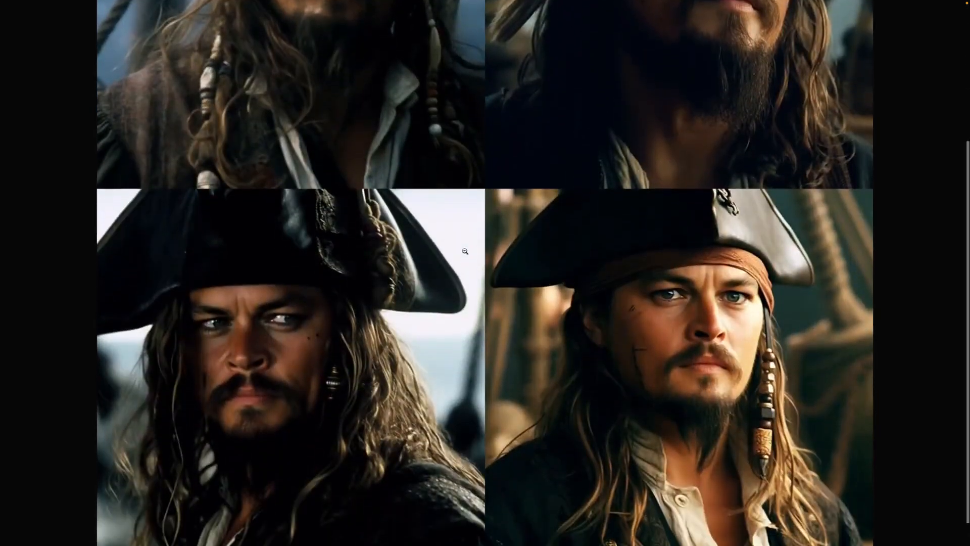
scroll(465, 251, "up", 1)
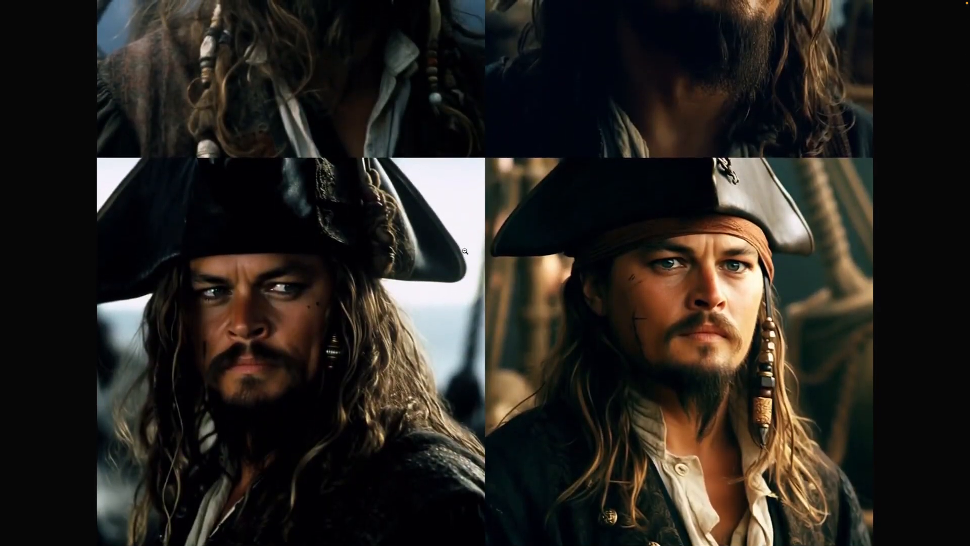
scroll(464, 251, "up", 5)
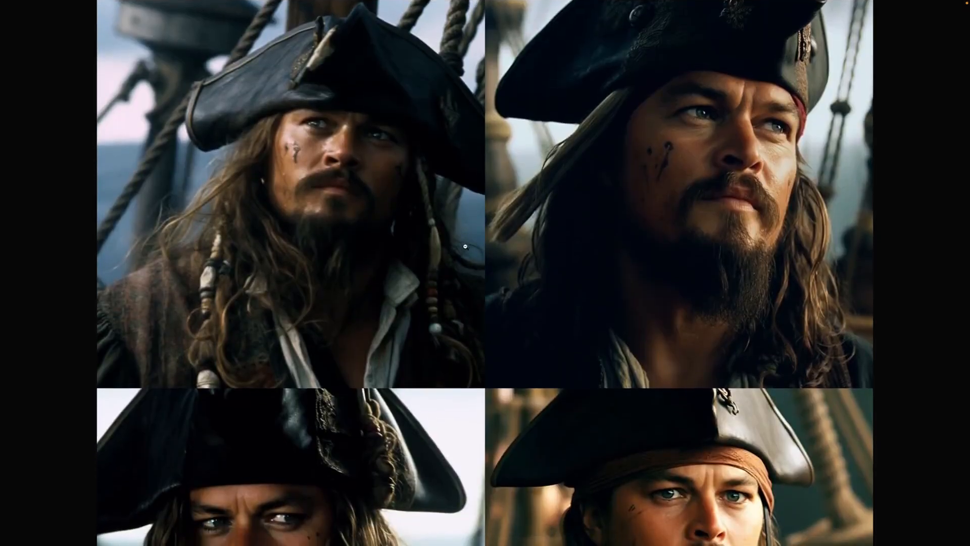
left_click(464, 251)
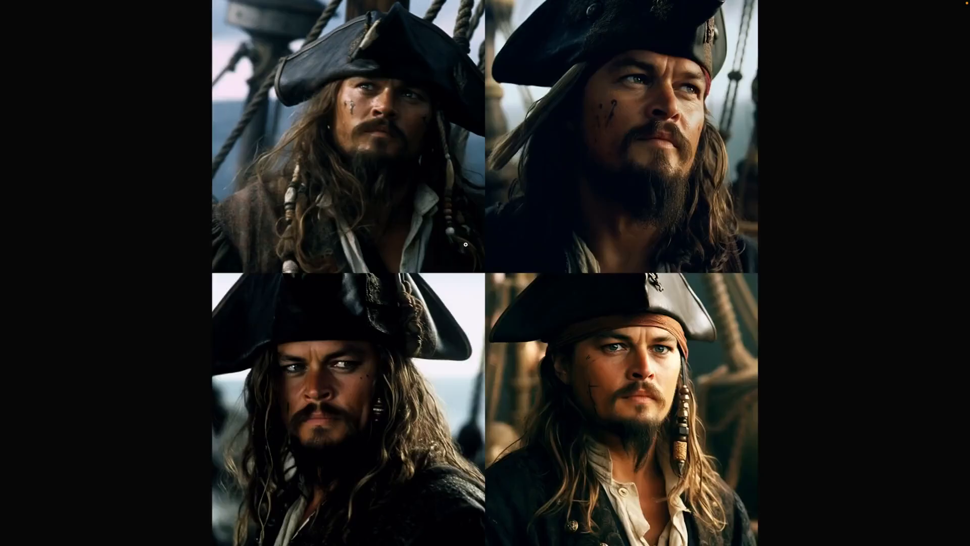
left_click(113, 7)
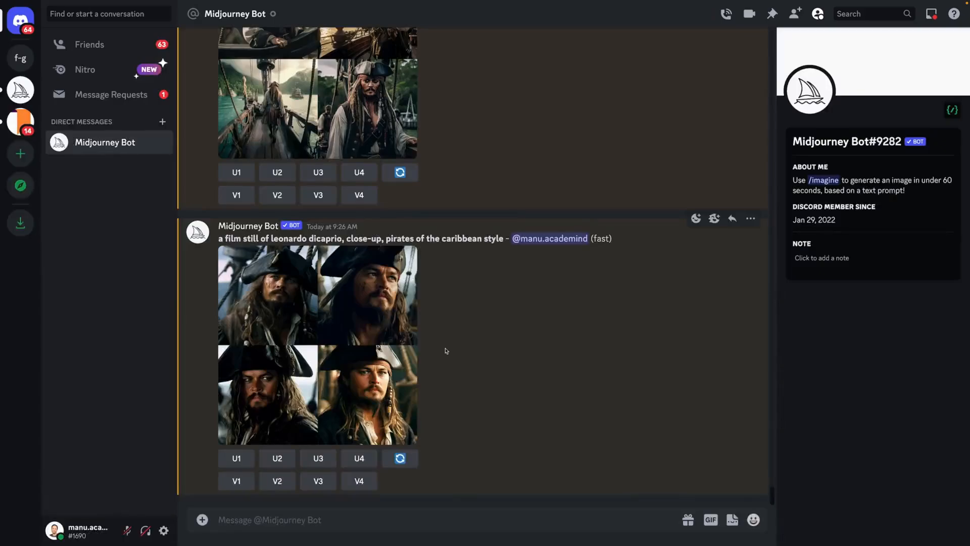